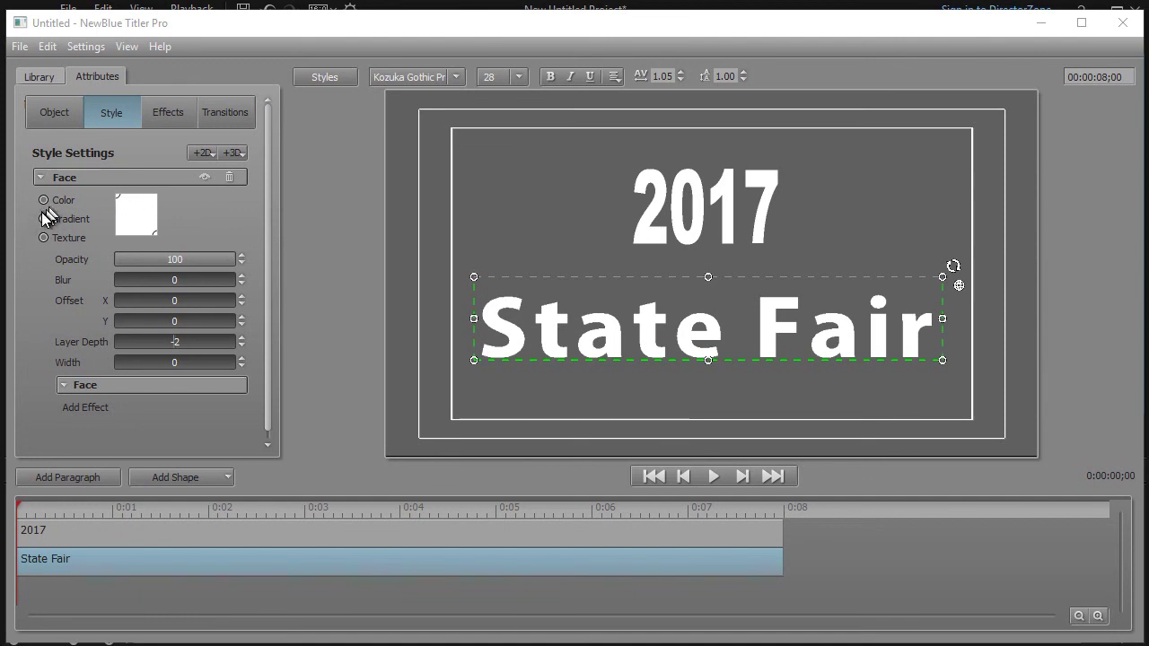
- Fill the State Fair face with a gradient, red at the top stop and blue at the bottom
left_click(136, 232)
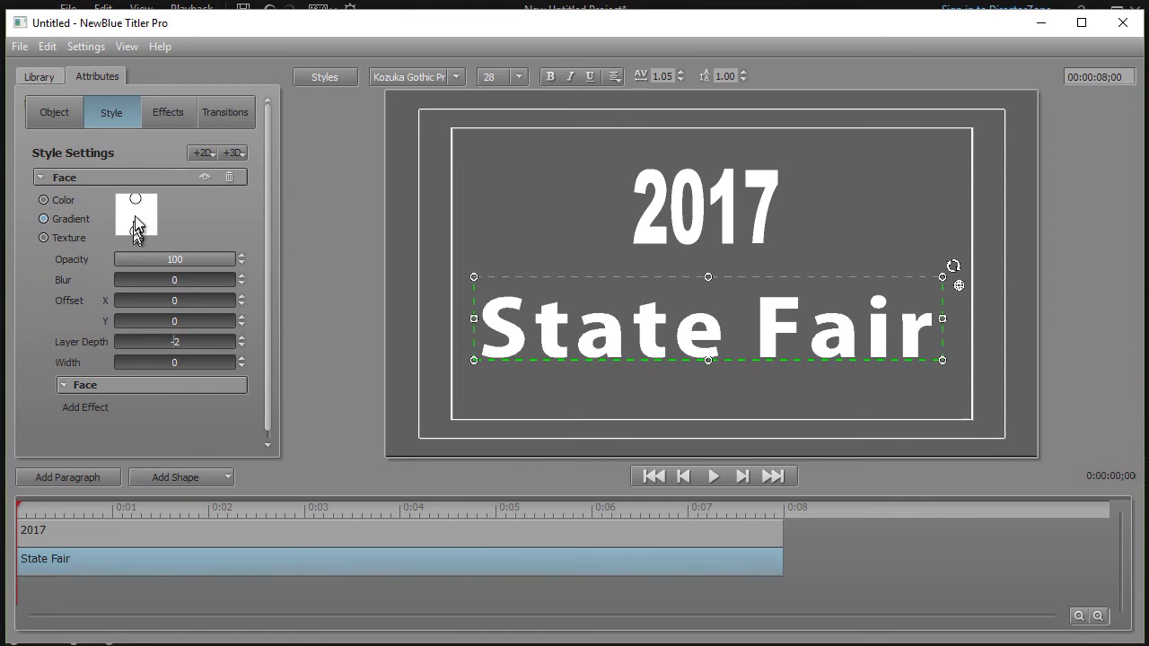
double_click(136, 201)
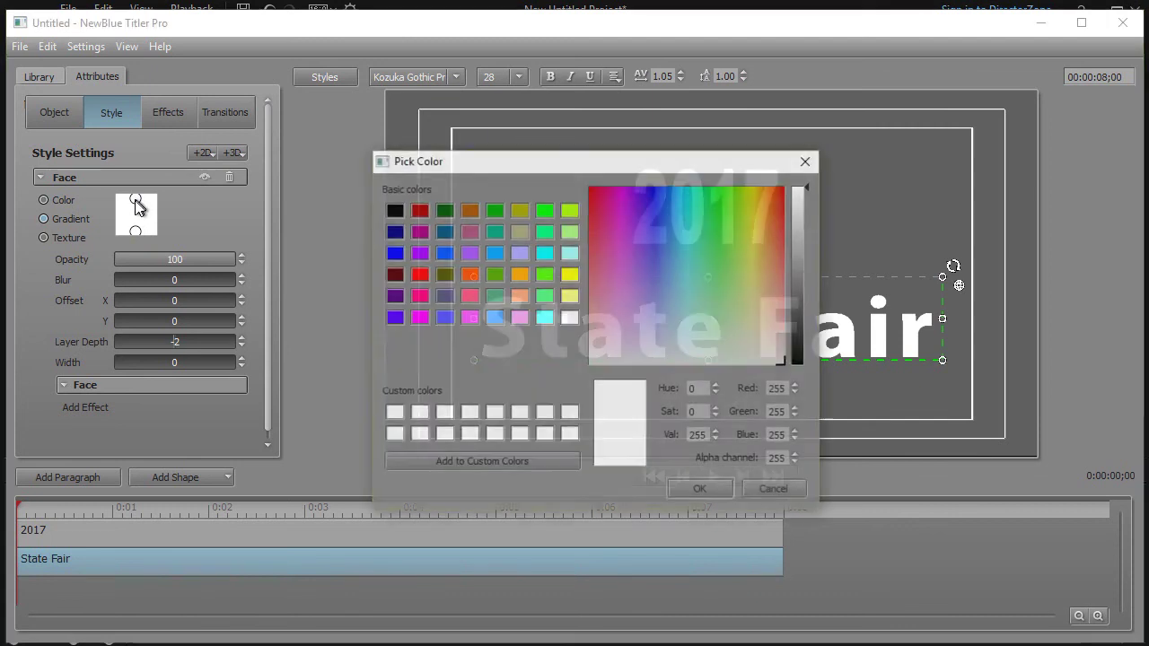
left_click(419, 275)
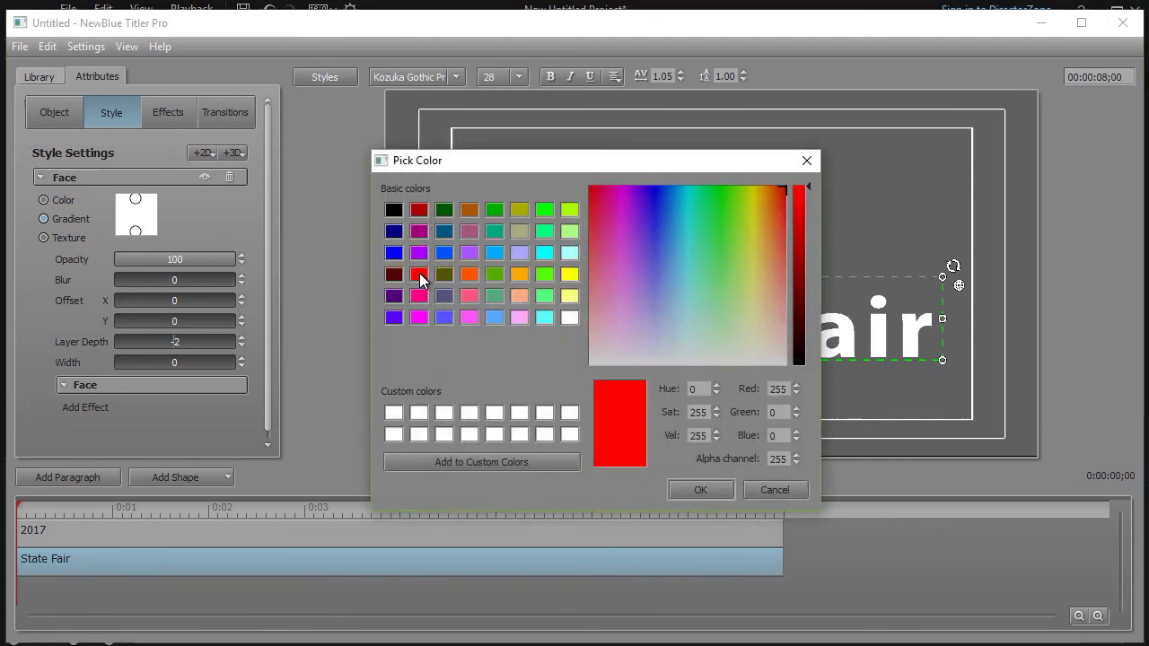
left_click(701, 490)
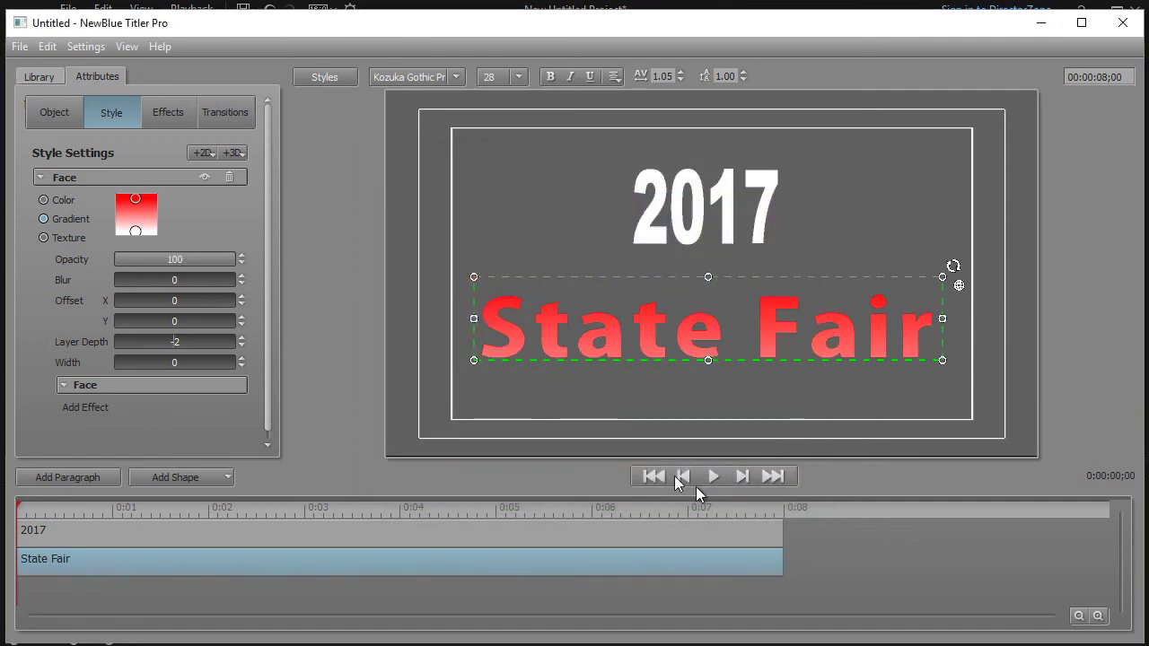
double_click(134, 230)
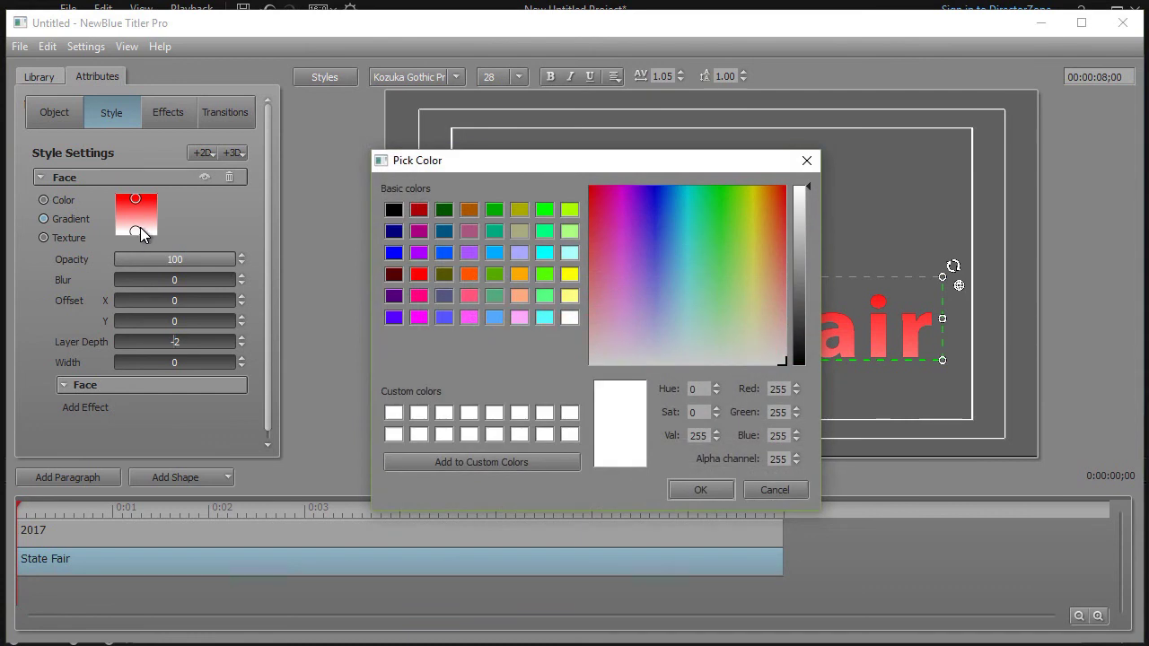
left_click(394, 254)
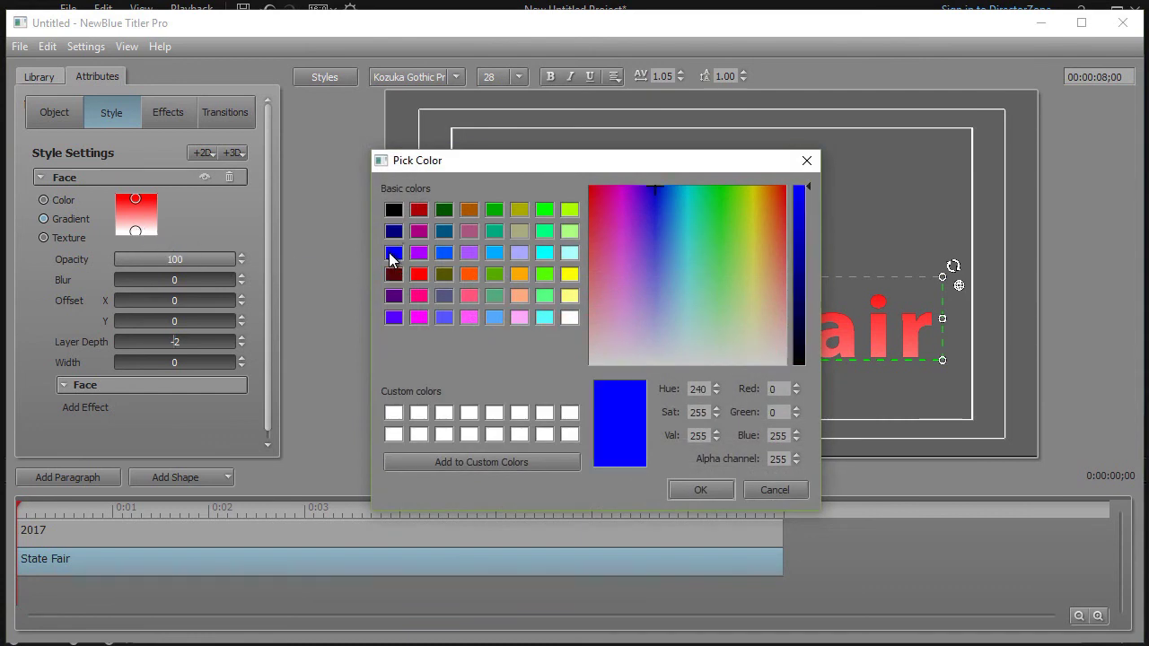
left_click(718, 493)
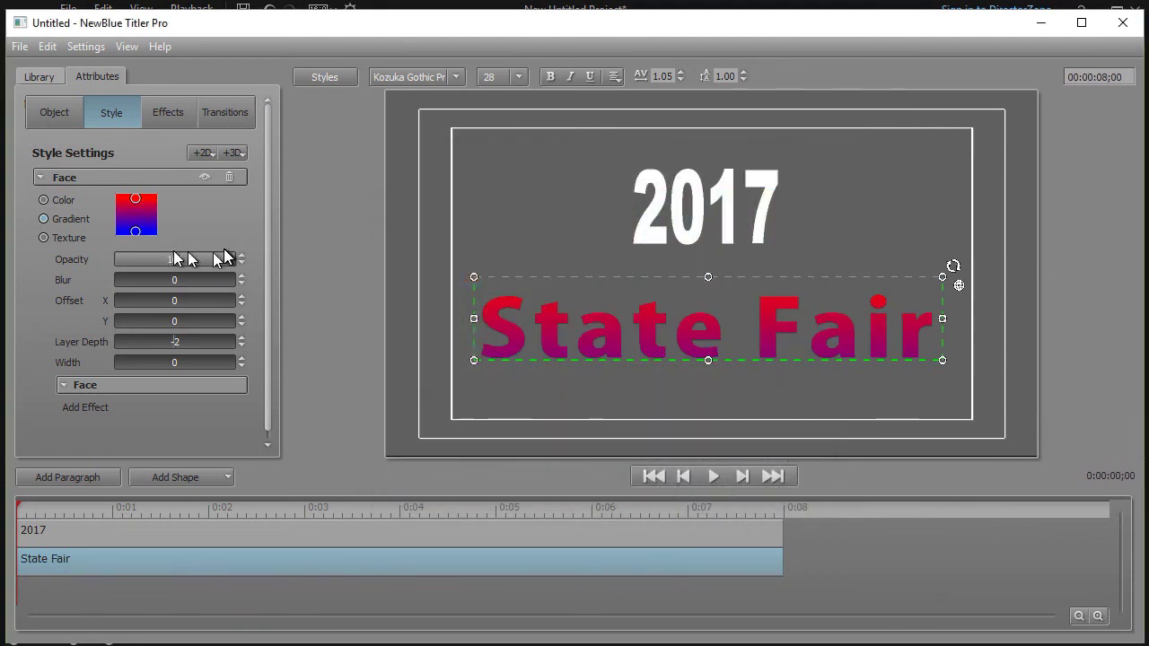
left_click(204, 153)
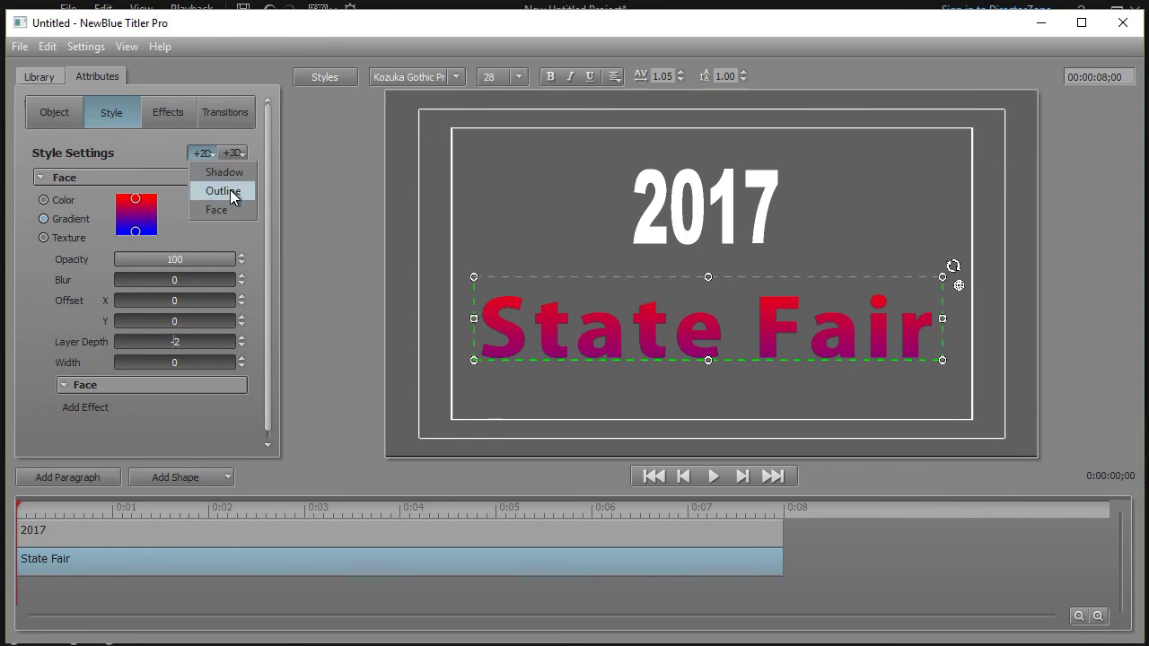
- Add a white outline to State Fair, increase its thickness, and deselect to preview
left_click(230, 189)
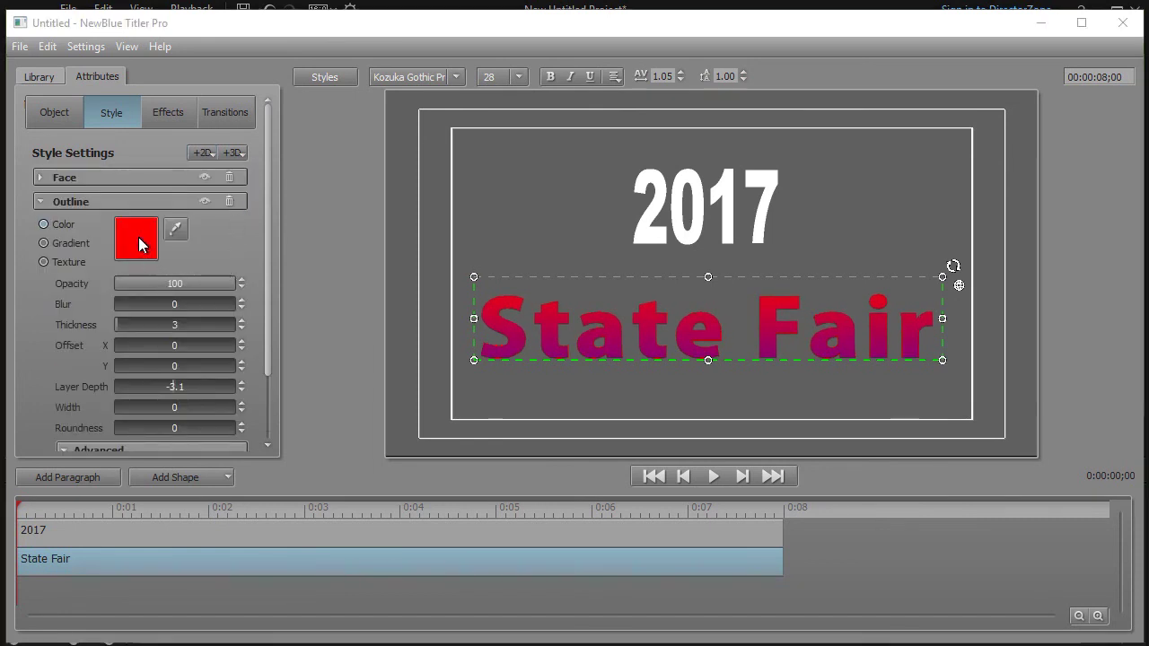
left_click(139, 246)
left_click(569, 317)
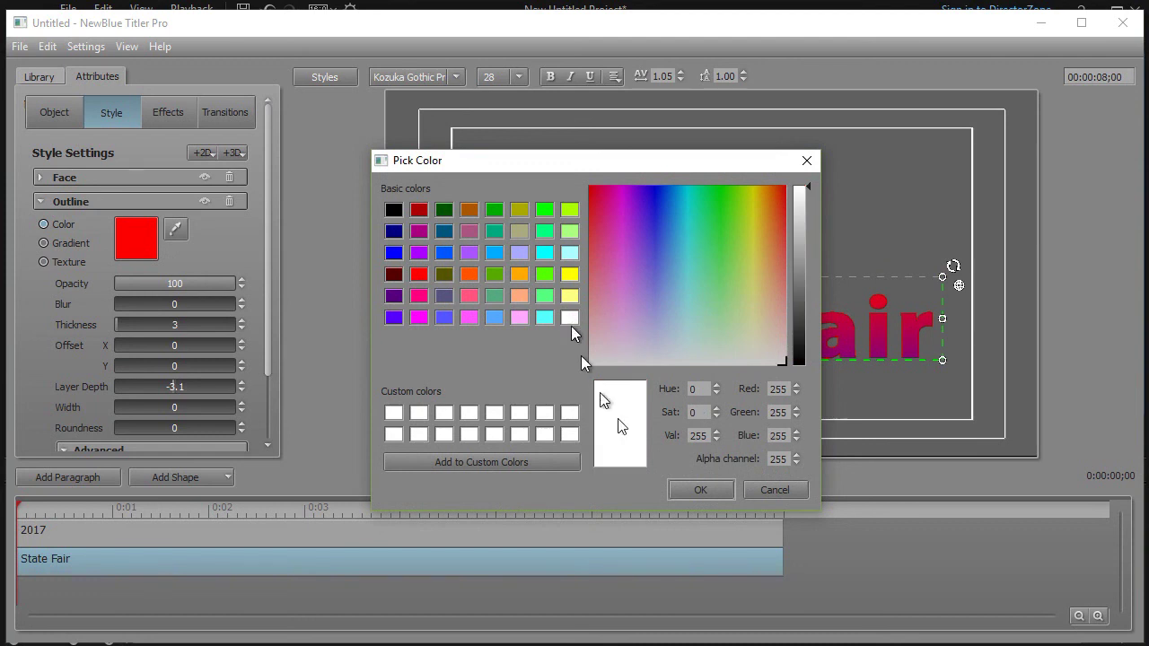
left_click(709, 492)
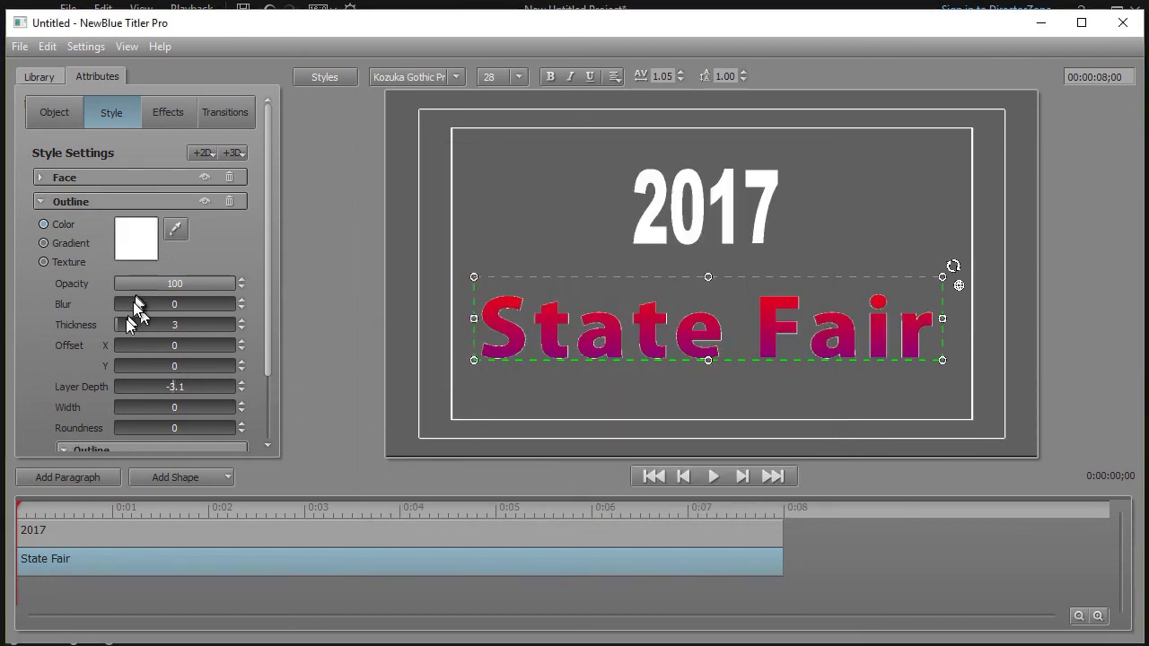
left_click_drag(115, 324, 145, 328)
left_click(510, 208)
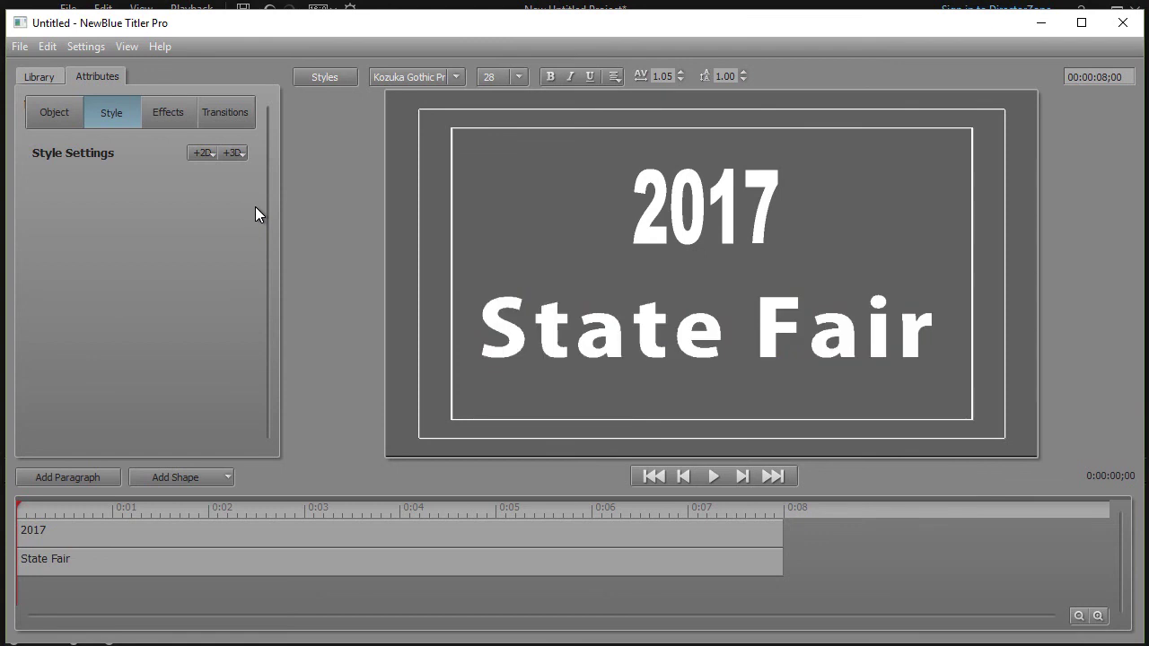
- Select State Fair, now plain white, to show its Face style settings
left_click(675, 341)
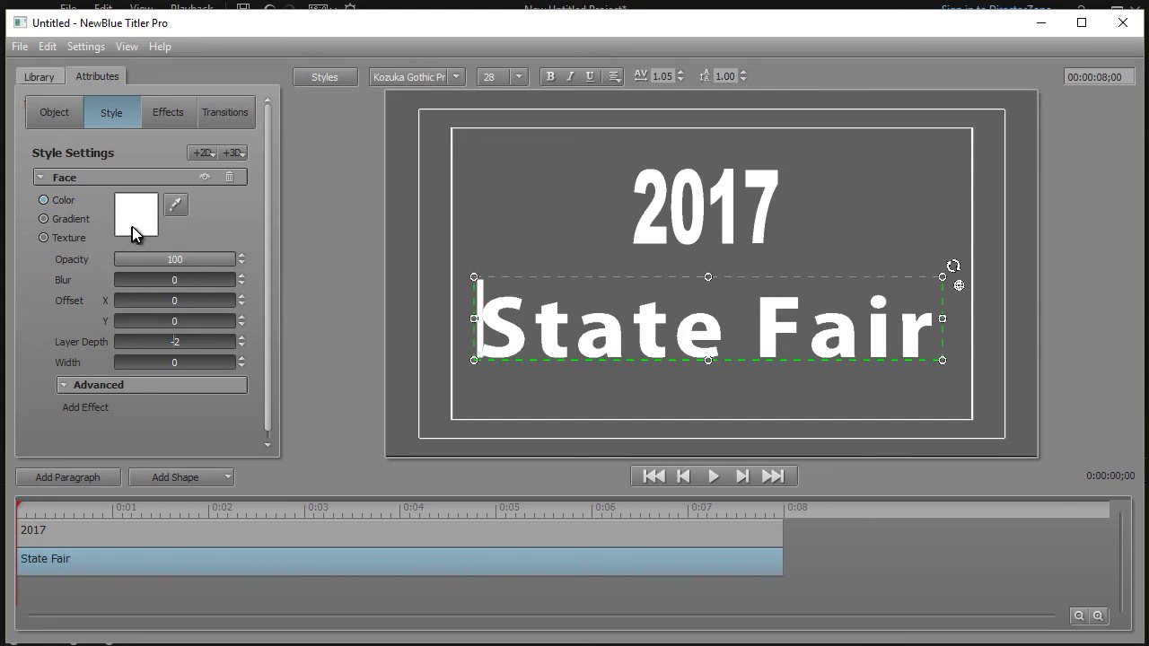
- Switch the State Fair face to a texture fill using red white blue.png
left_click(43, 238)
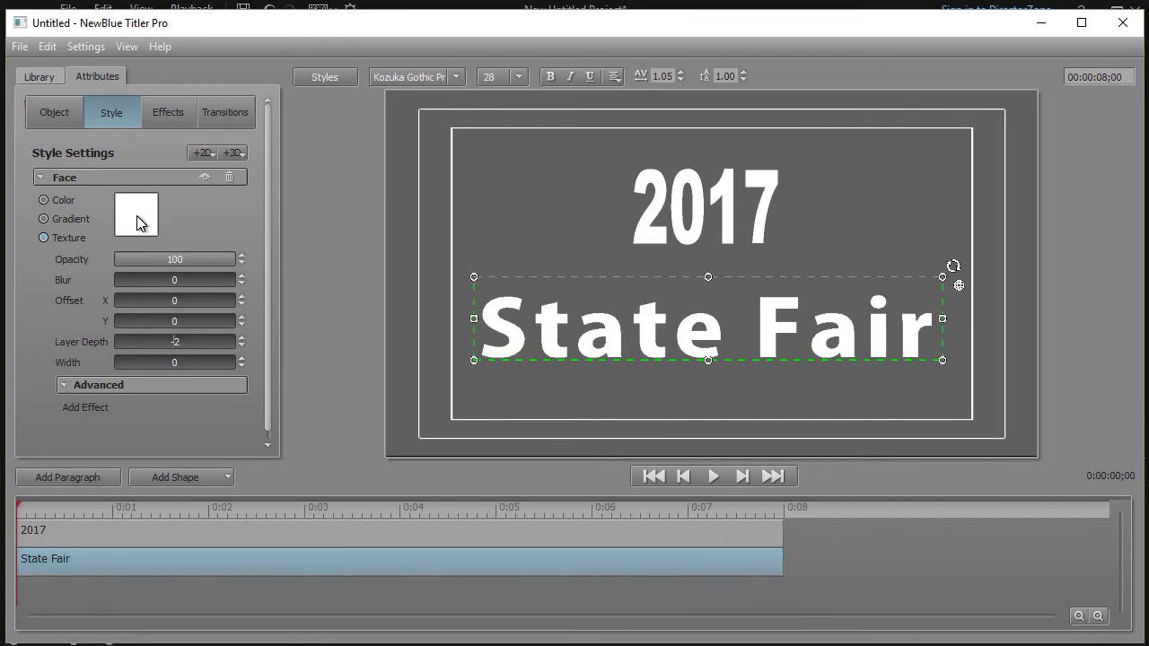
left_click(137, 223)
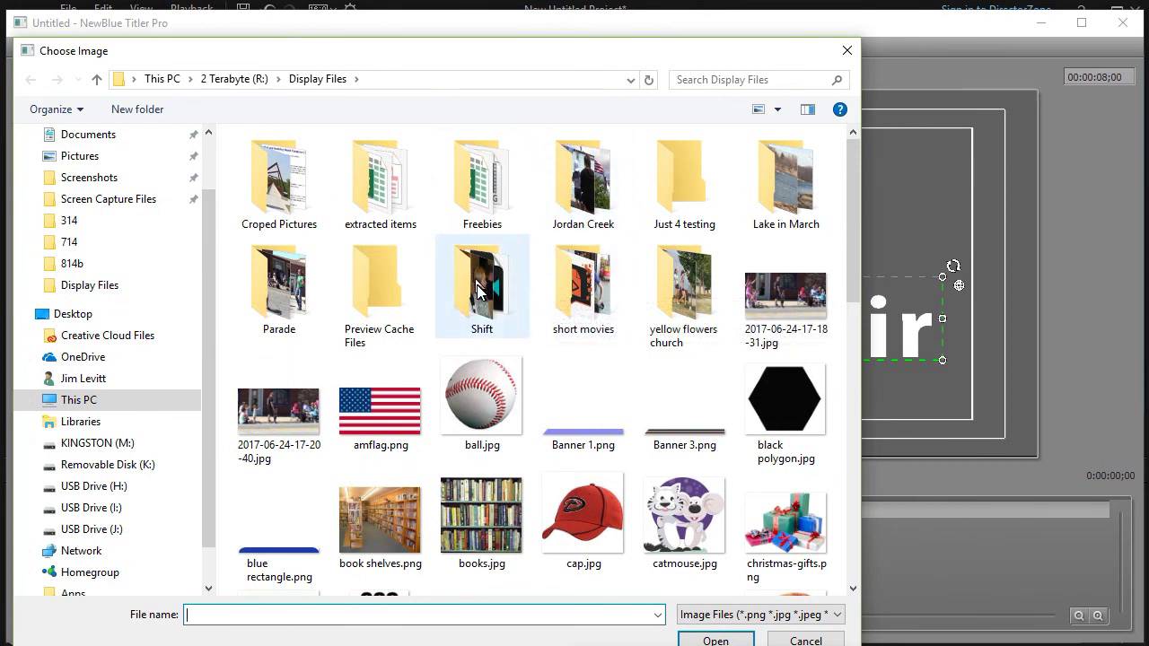
scroll(476, 290, "down", 15)
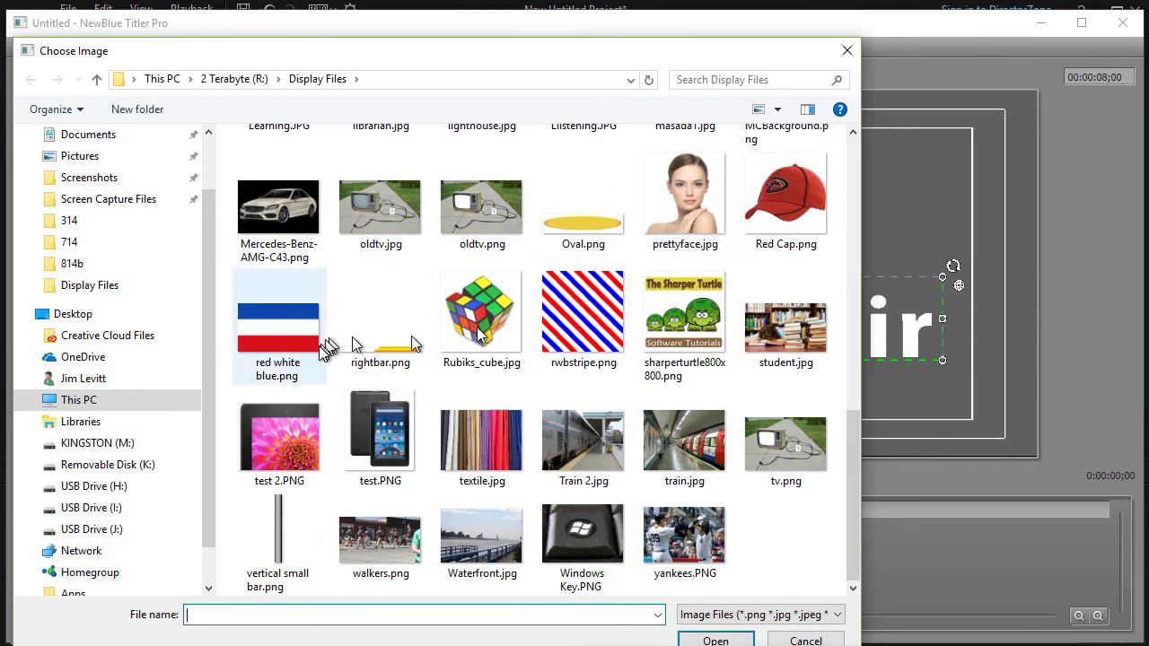
double_click(298, 324)
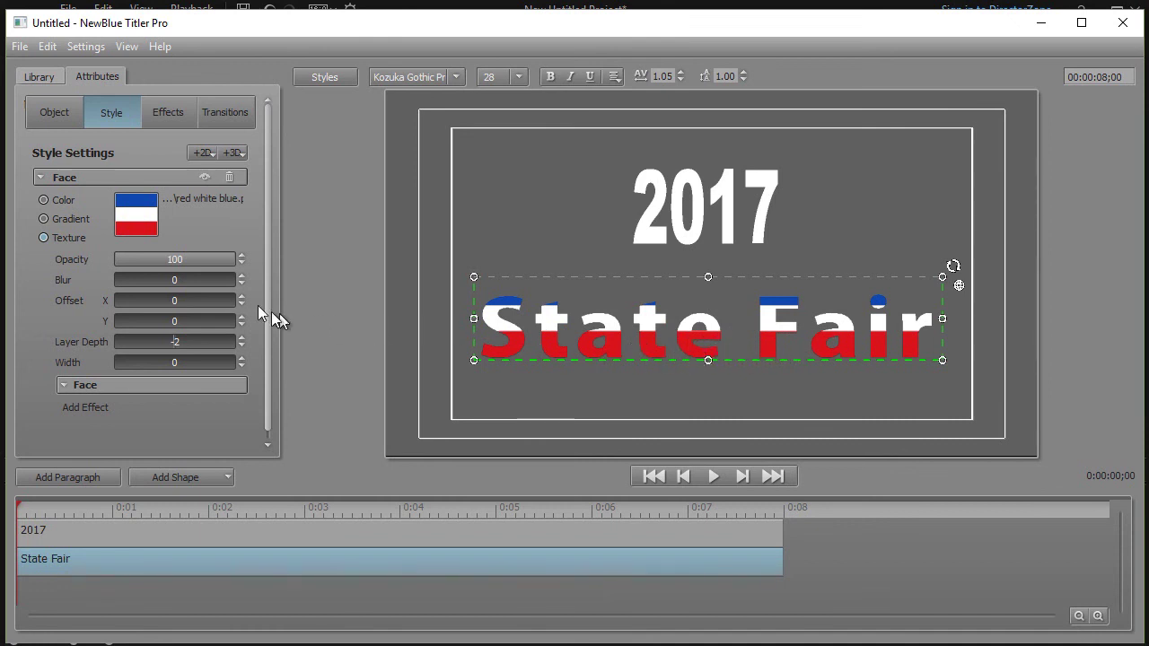
- Add a black outline with thickness 6.3 around the striped State Fair
left_click(205, 157)
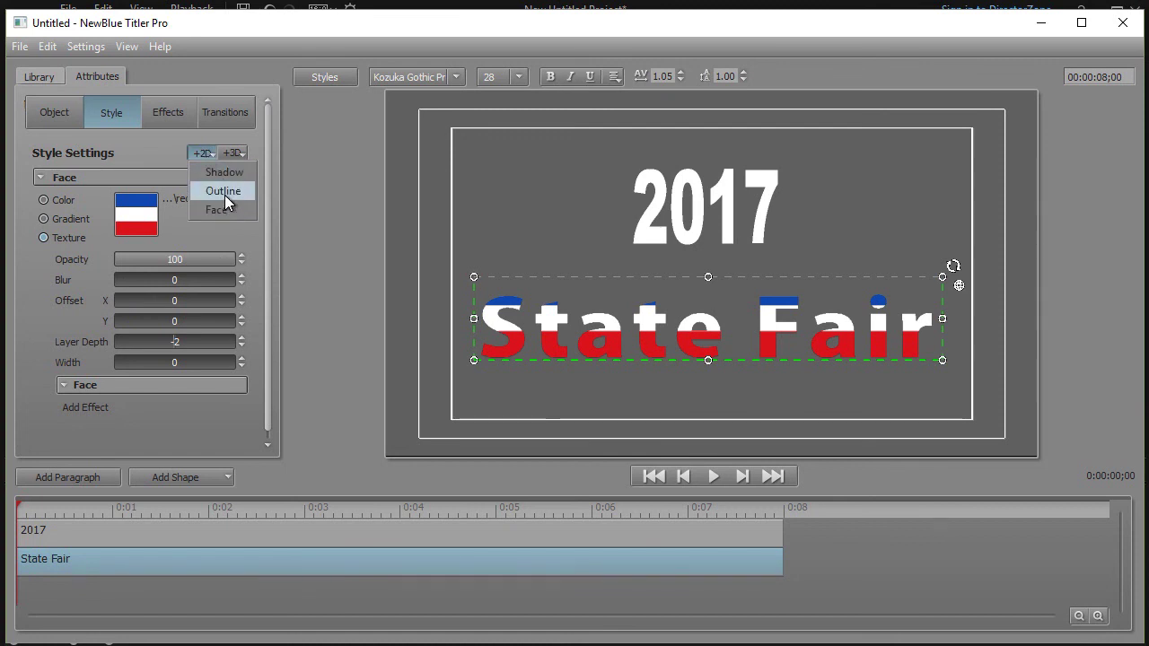
left_click(223, 191)
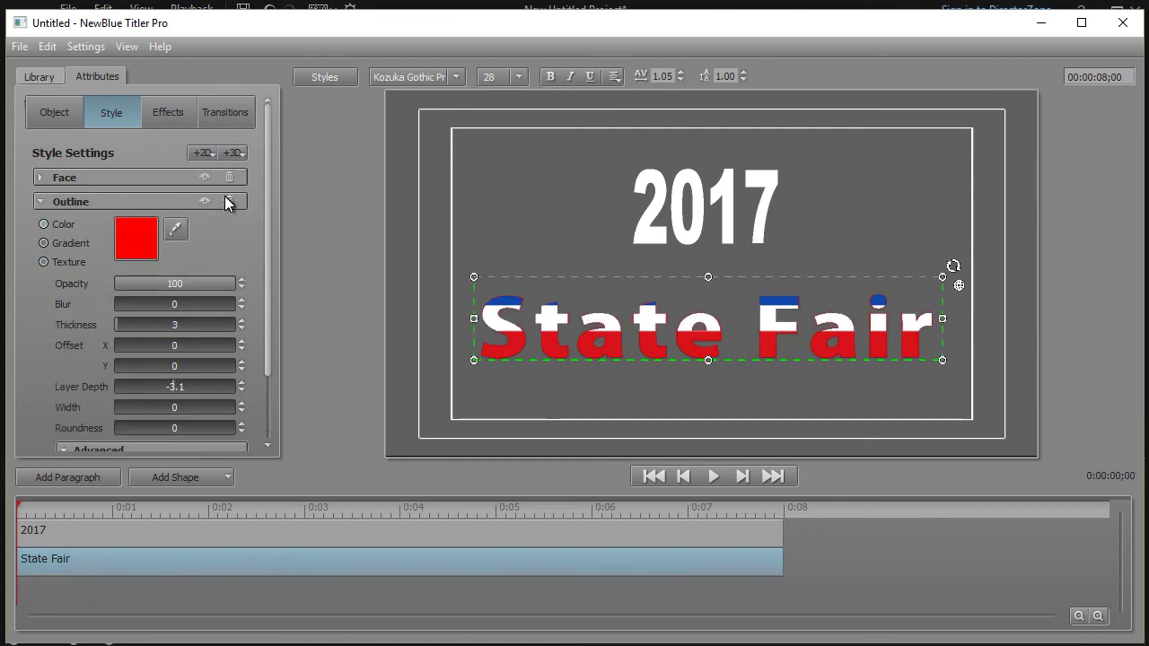
left_click(142, 251)
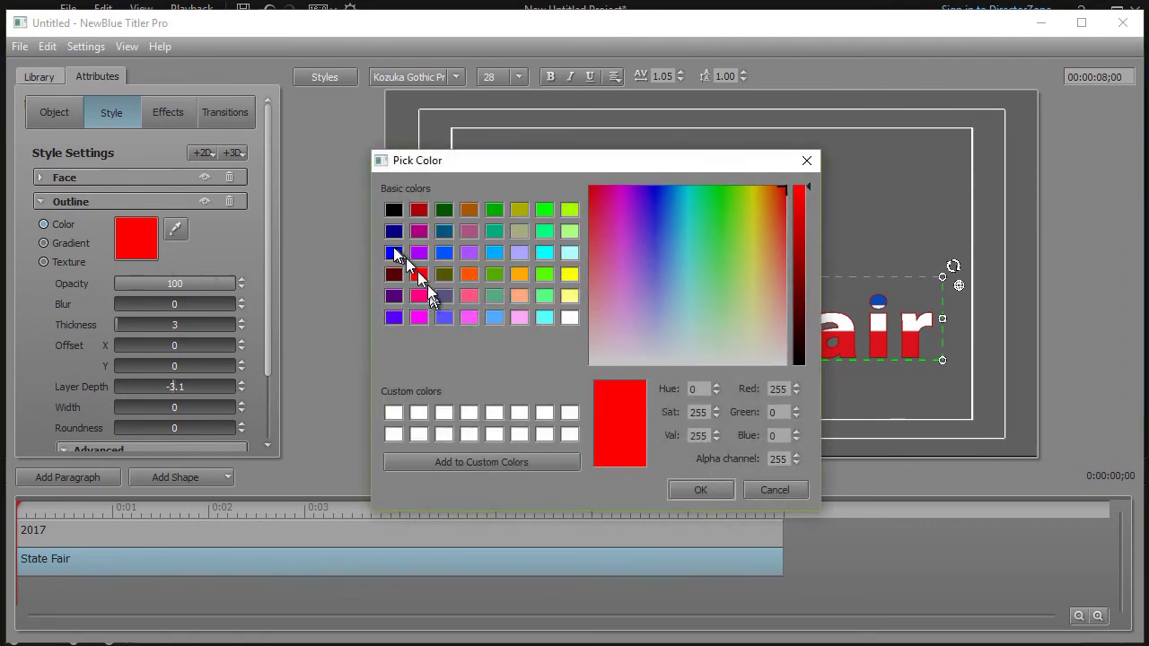
left_click(396, 213)
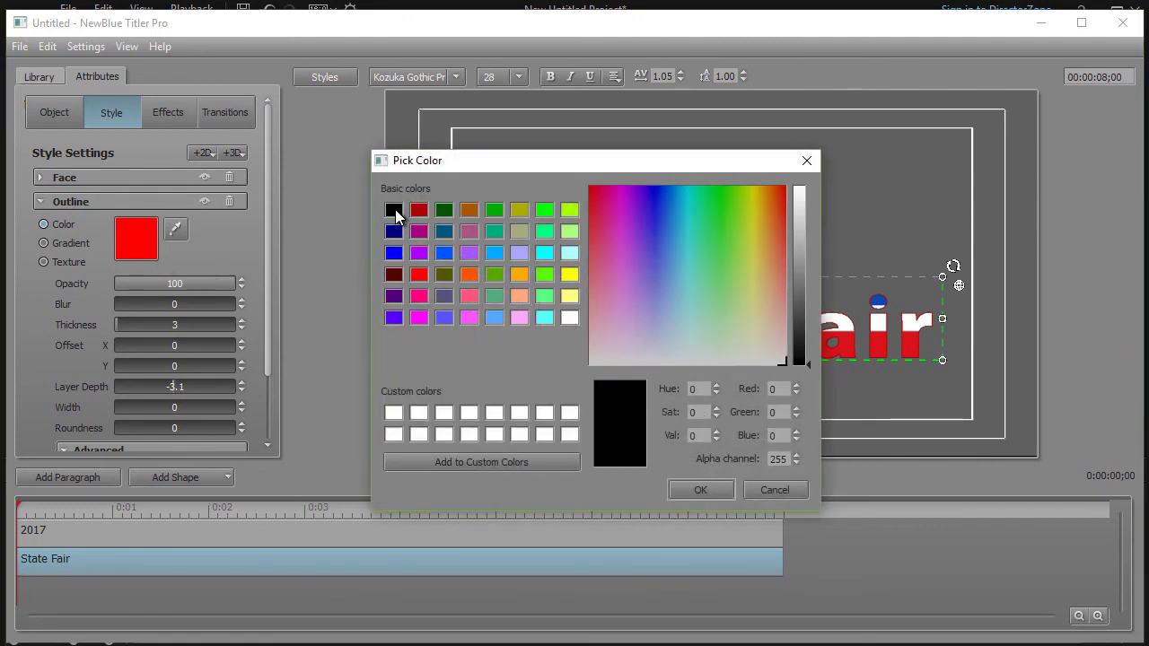
left_click(700, 490)
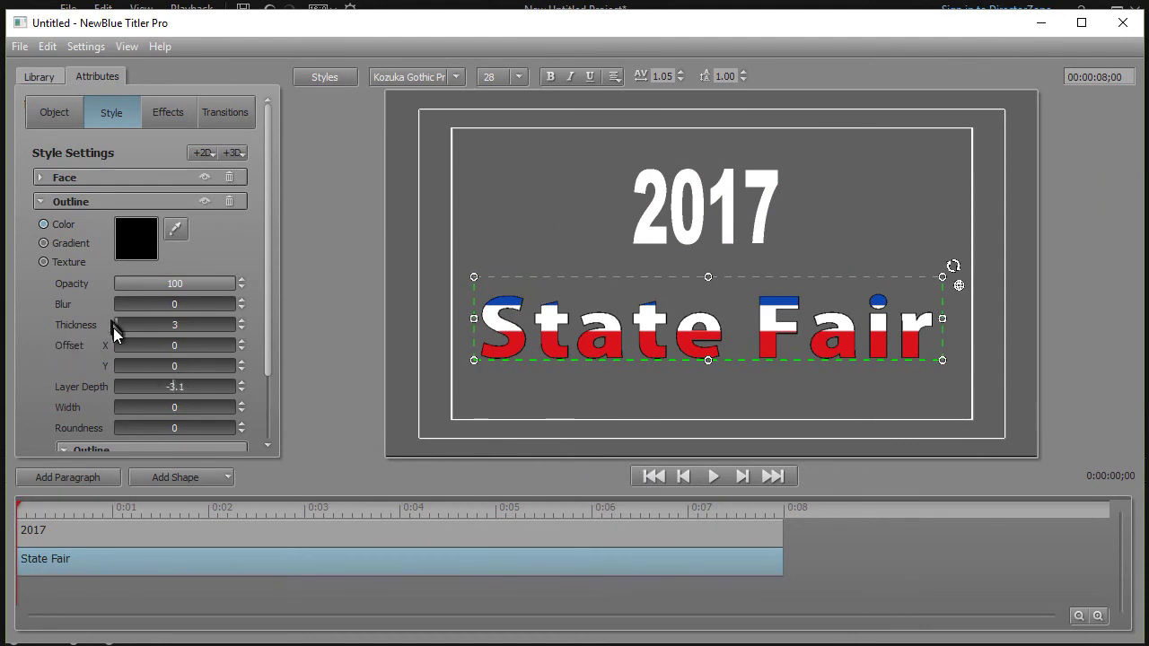
left_click_drag(120, 325, 127, 331)
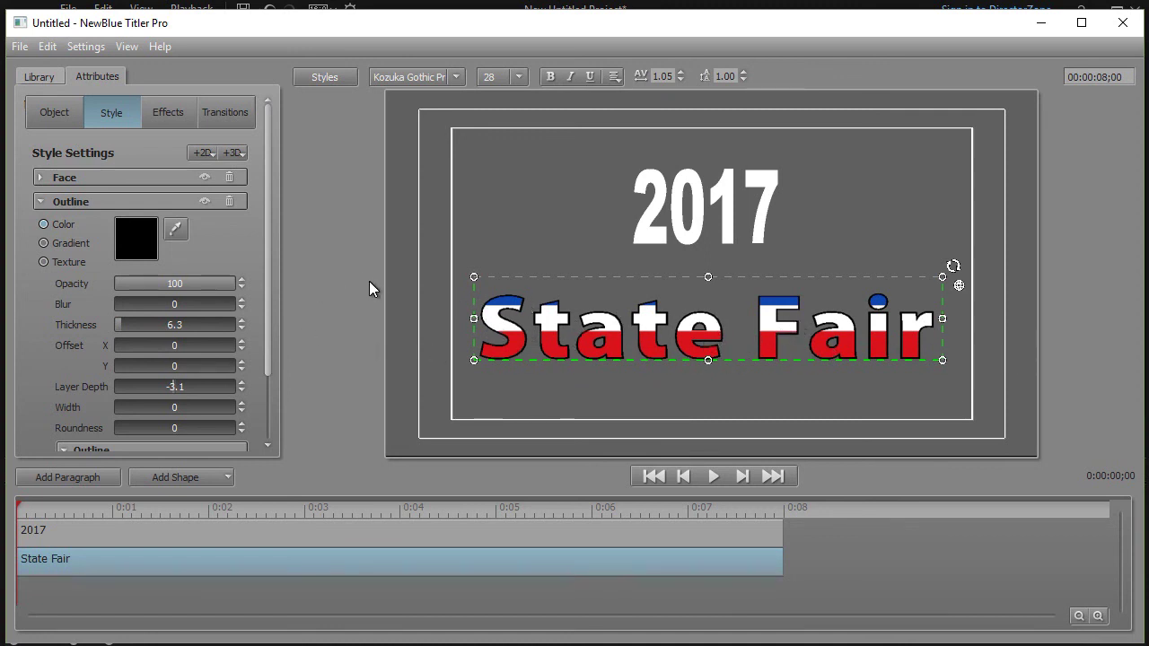
- Try the rwbstripe.png striped texture on the State Fair face
left_click(39, 177)
left_click(137, 219)
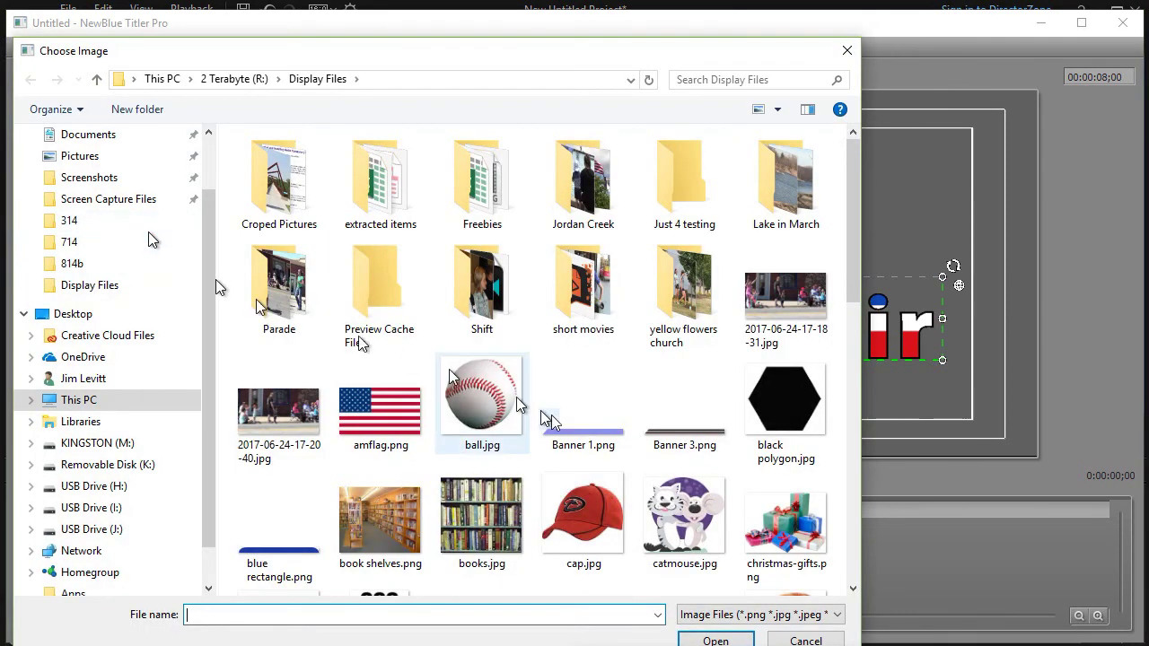
scroll(548, 420, "down", 10)
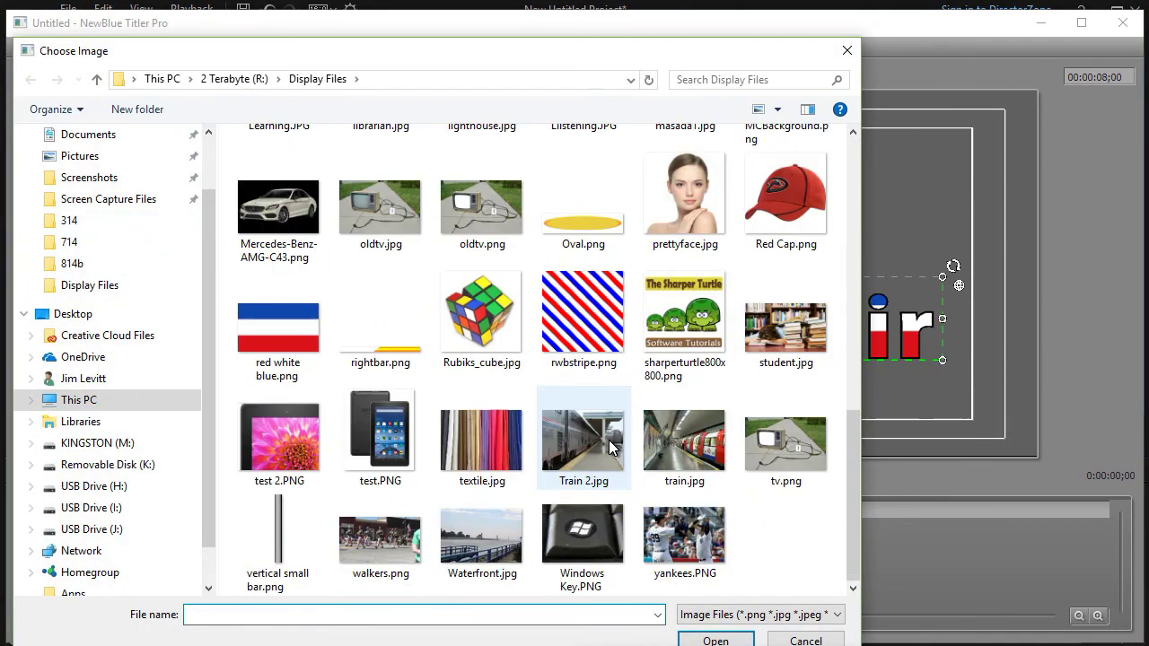
double_click(587, 317)
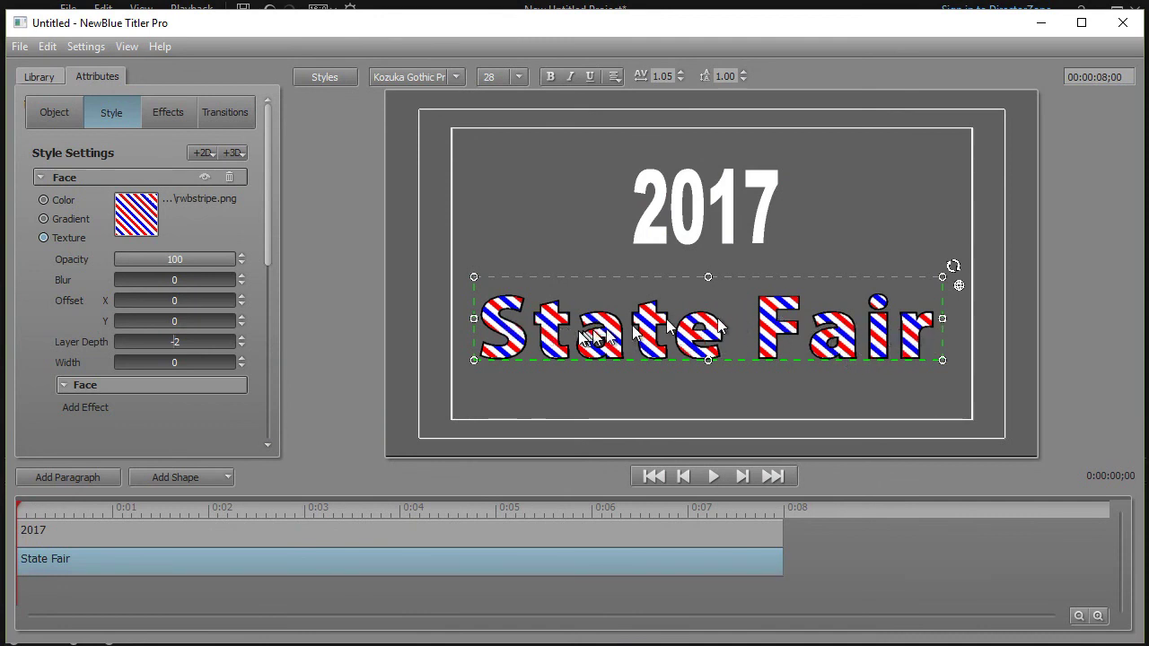
- Replace the State Fair texture with the banded red white blue.png
left_click(132, 212)
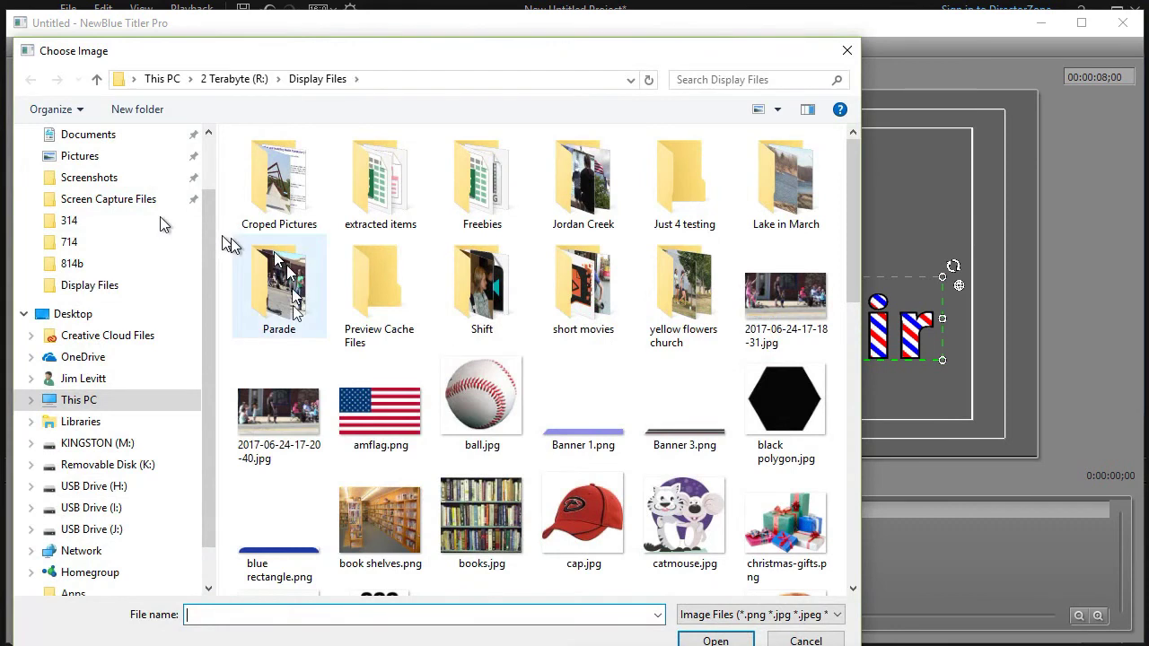
scroll(296, 481, "down", 5)
double_click(278, 319)
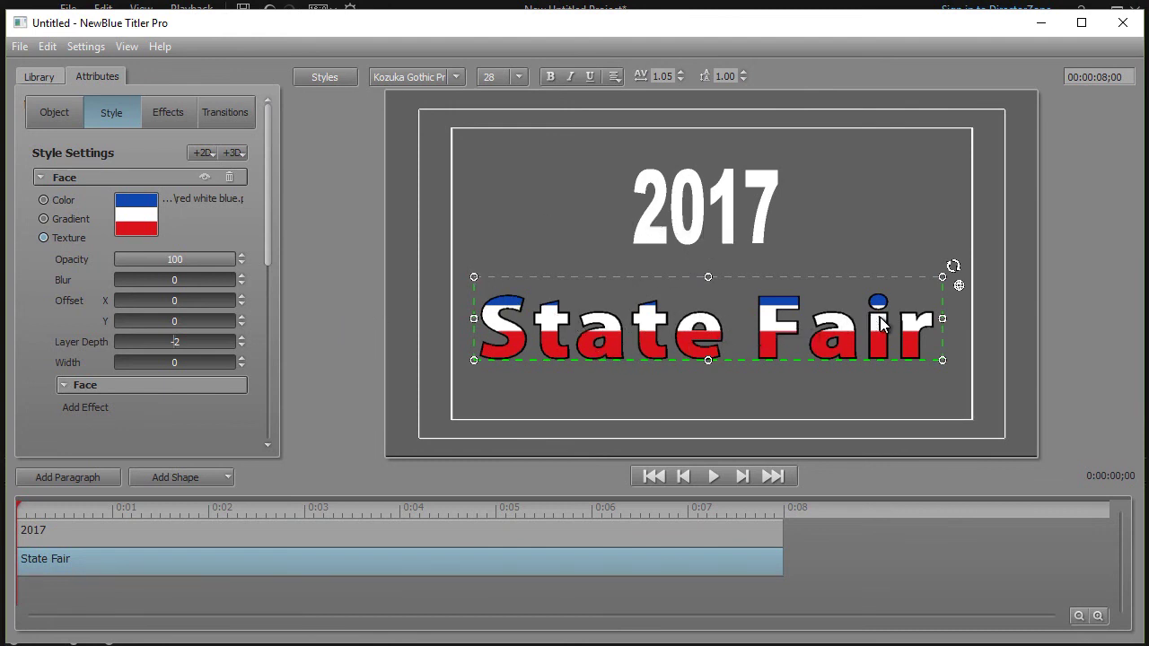
- Select 2017 and fill its face with the amflag.png American flag texture
left_click(713, 210)
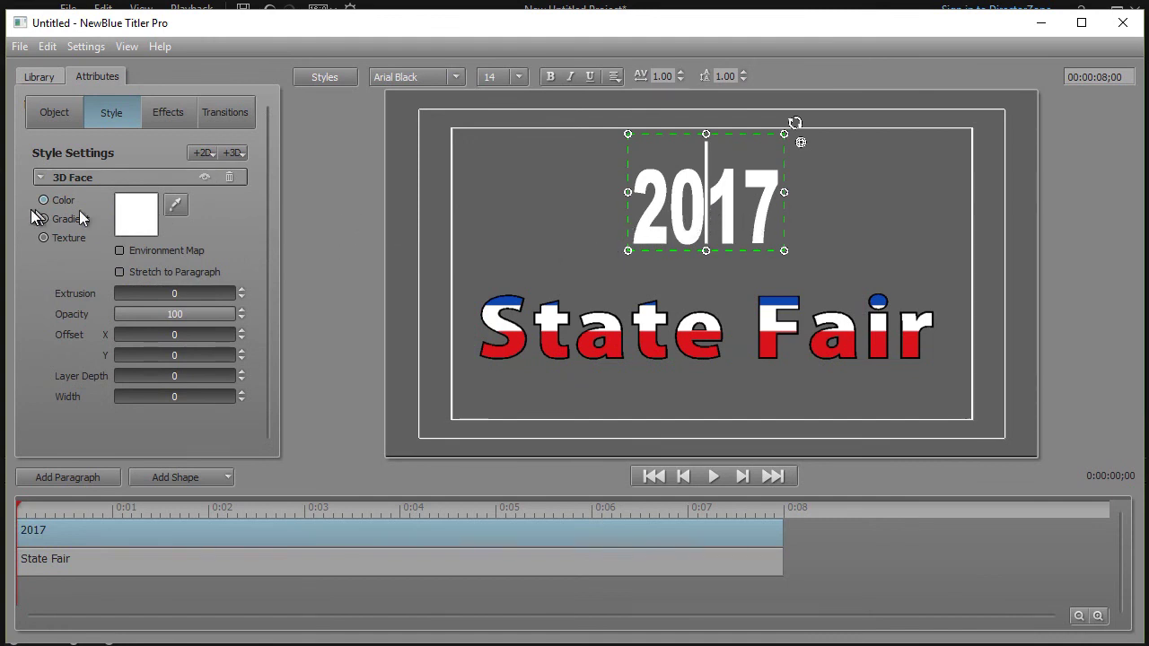
left_click(136, 217)
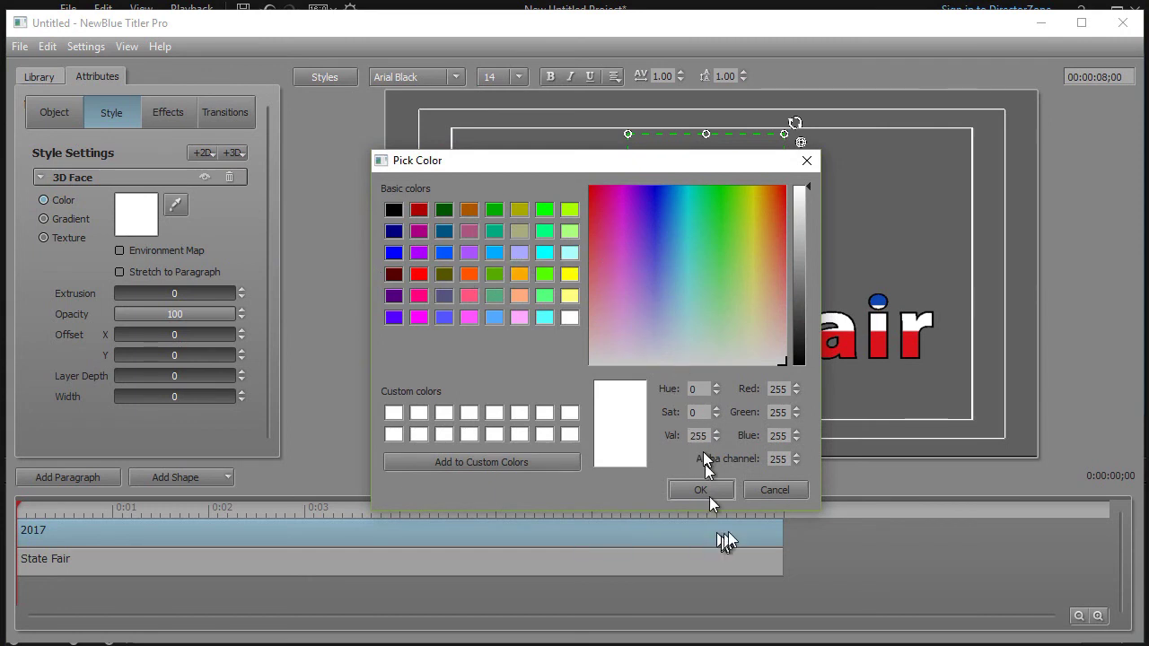
left_click(772, 490)
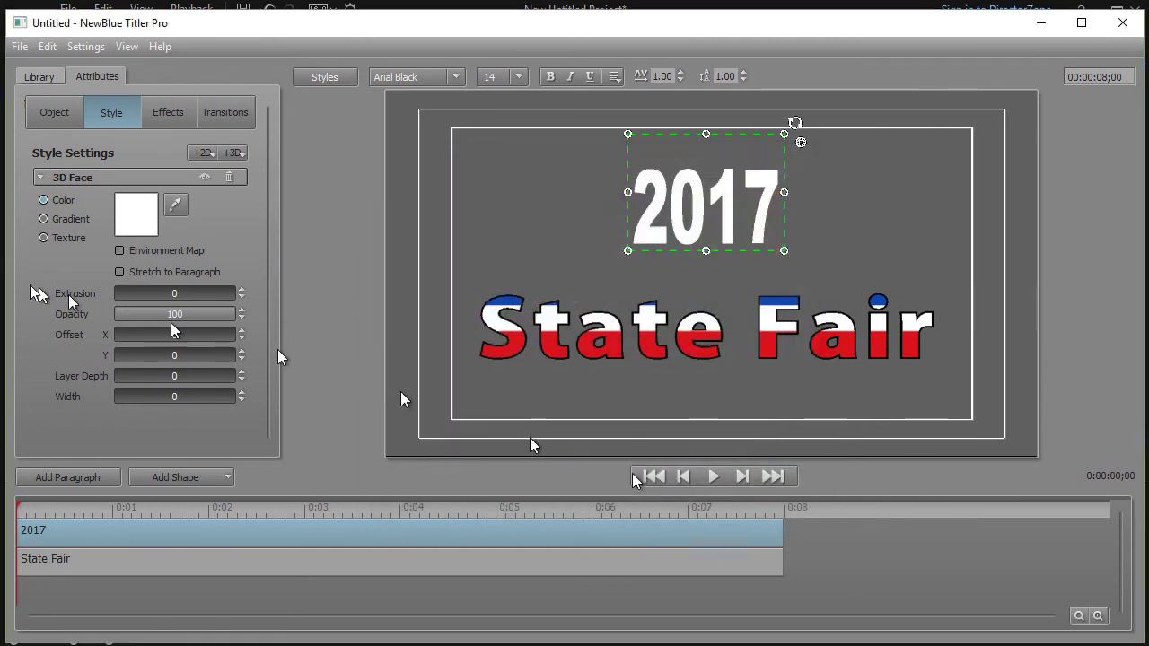
left_click(43, 238)
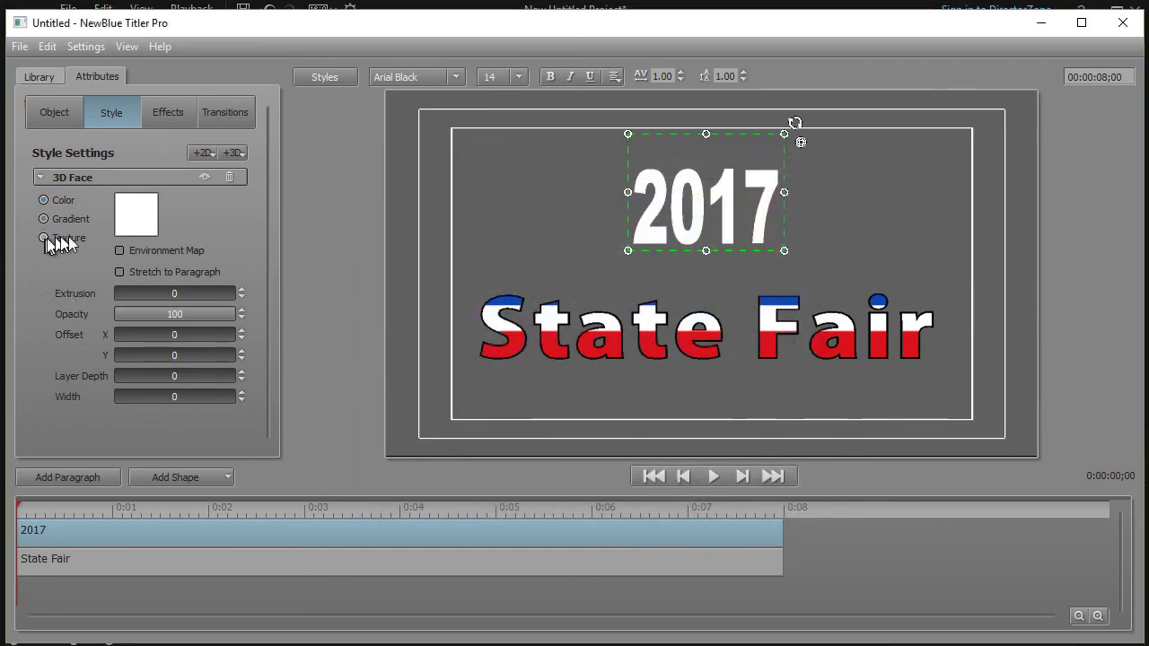
left_click(139, 219)
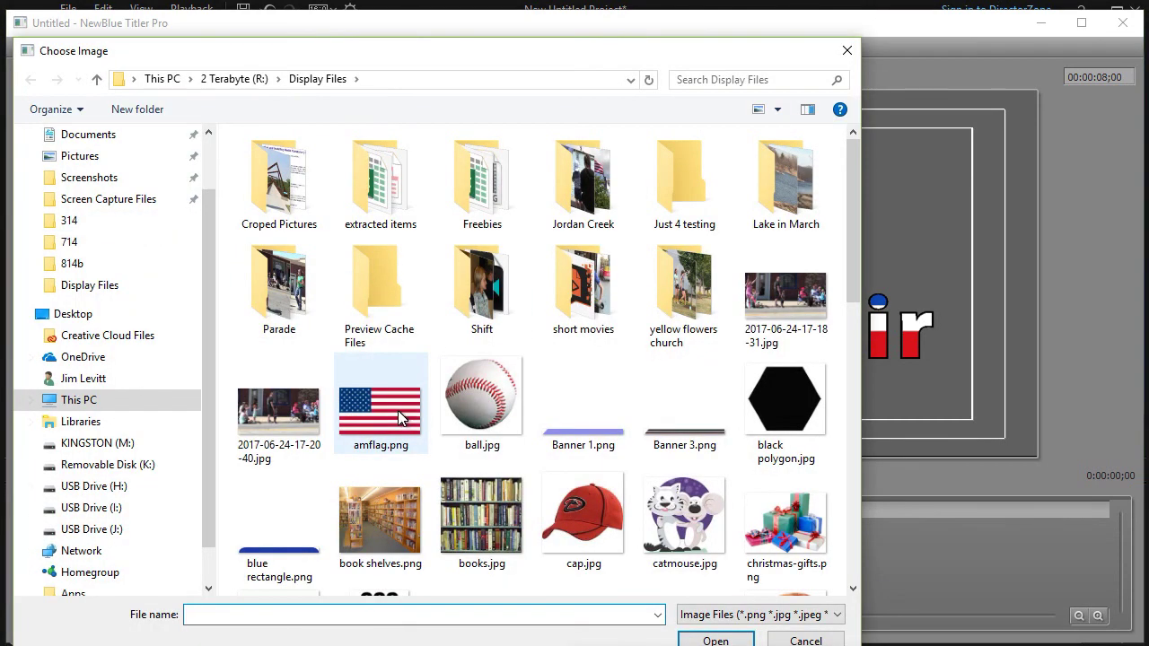
double_click(399, 415)
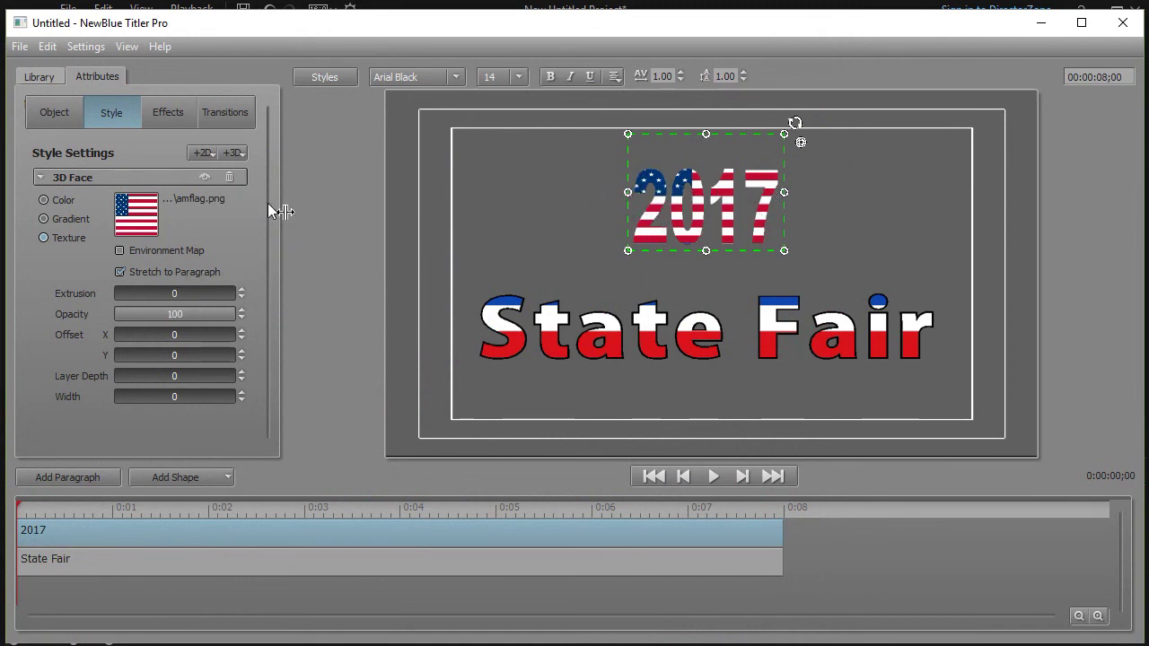
left_click(203, 151)
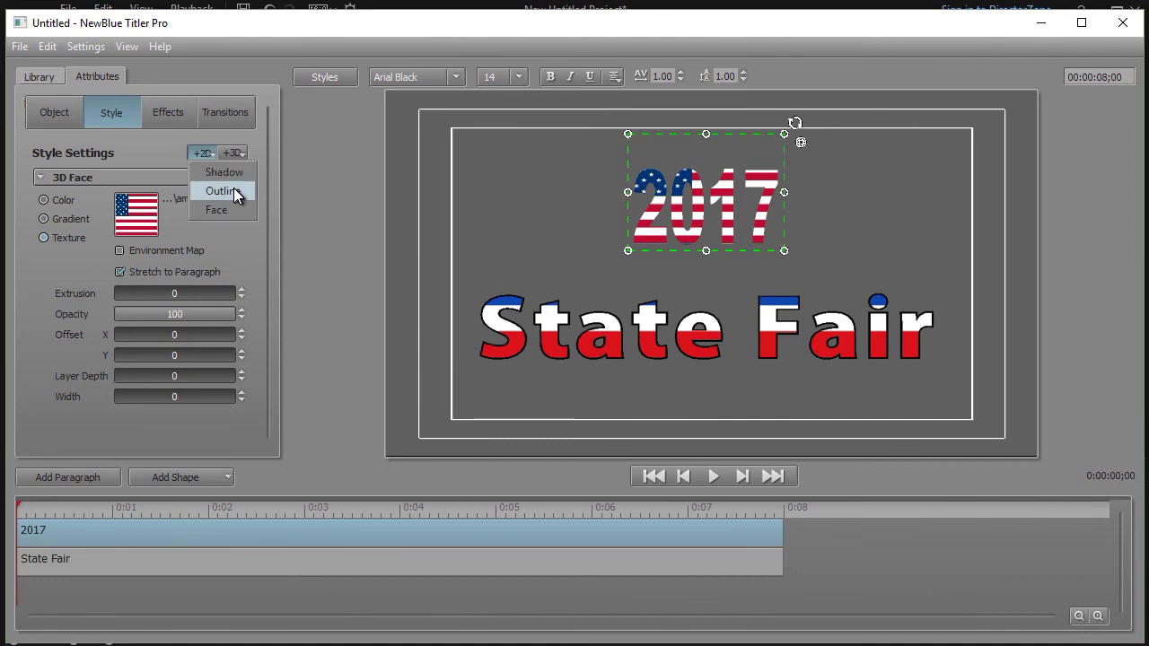
- Give the flag-filled 2017 a white outline with thickness 9.9
left_click(234, 188)
left_click(136, 239)
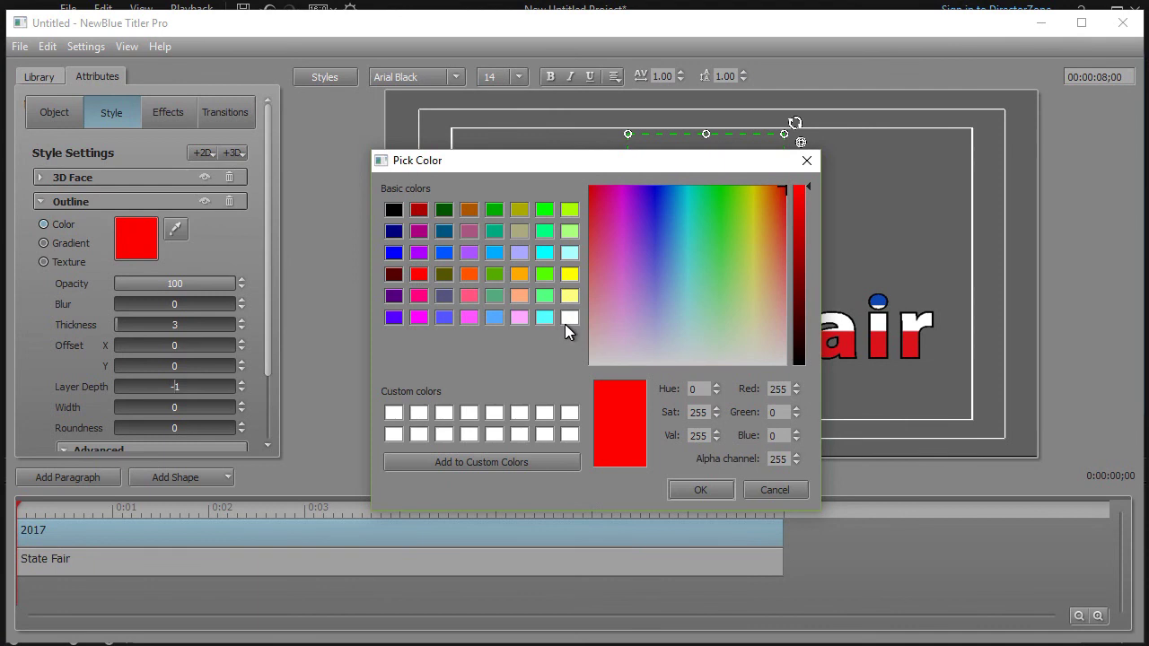
left_click(570, 319)
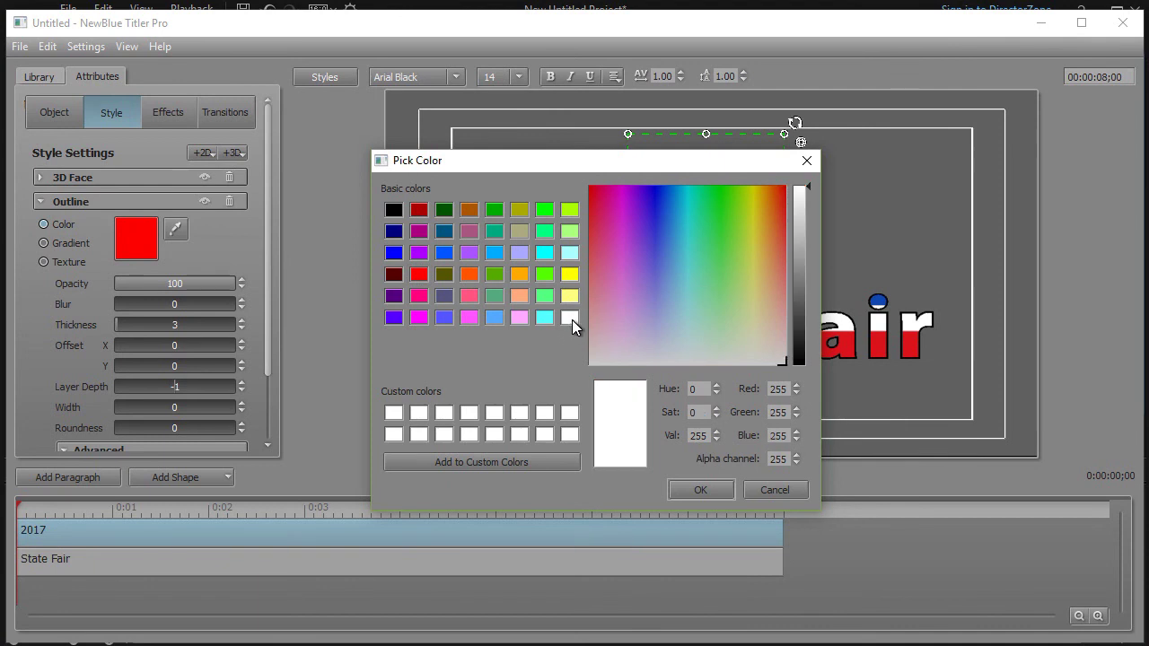
left_click(705, 493)
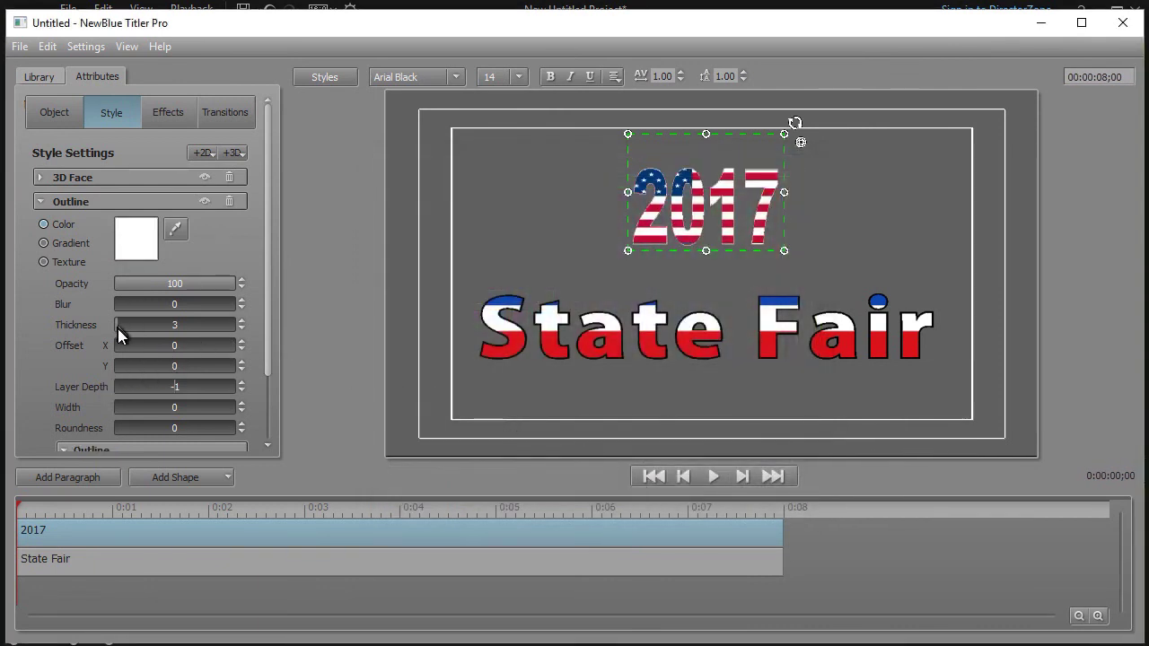
left_click_drag(118, 323, 135, 323)
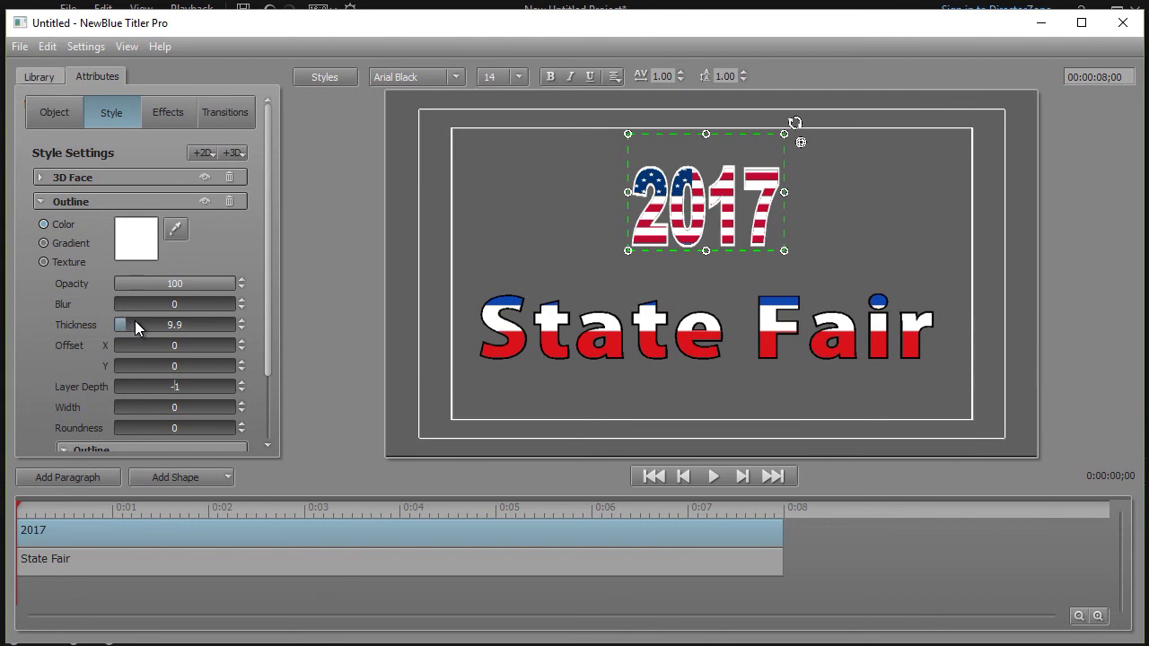
left_click(556, 251)
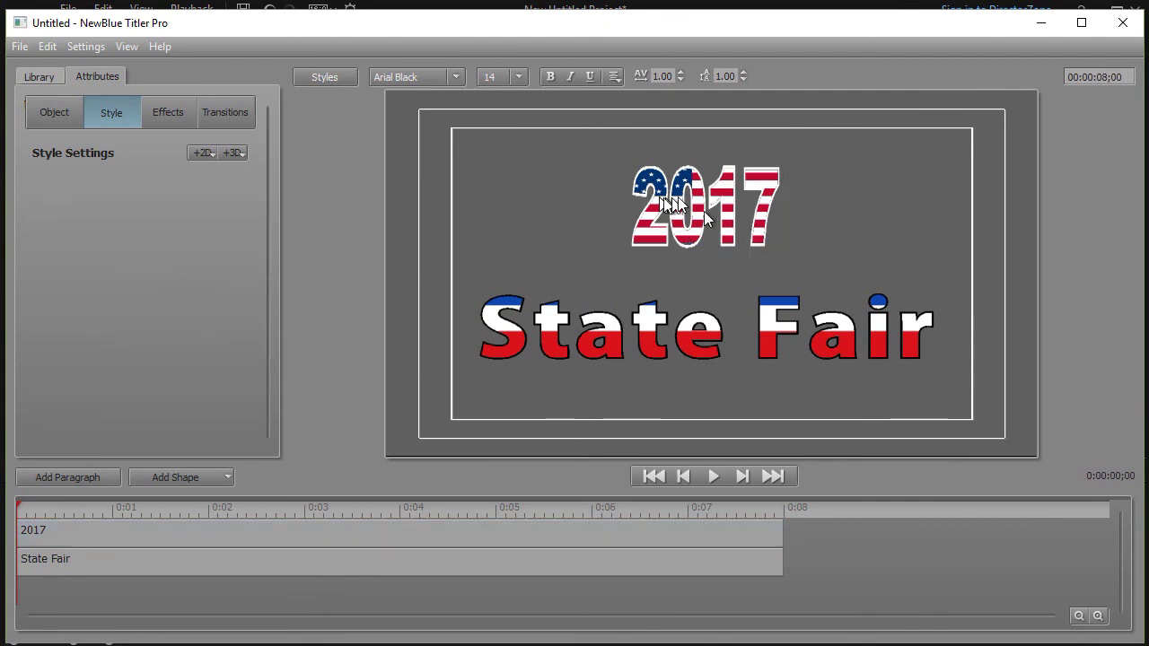
left_click(726, 228)
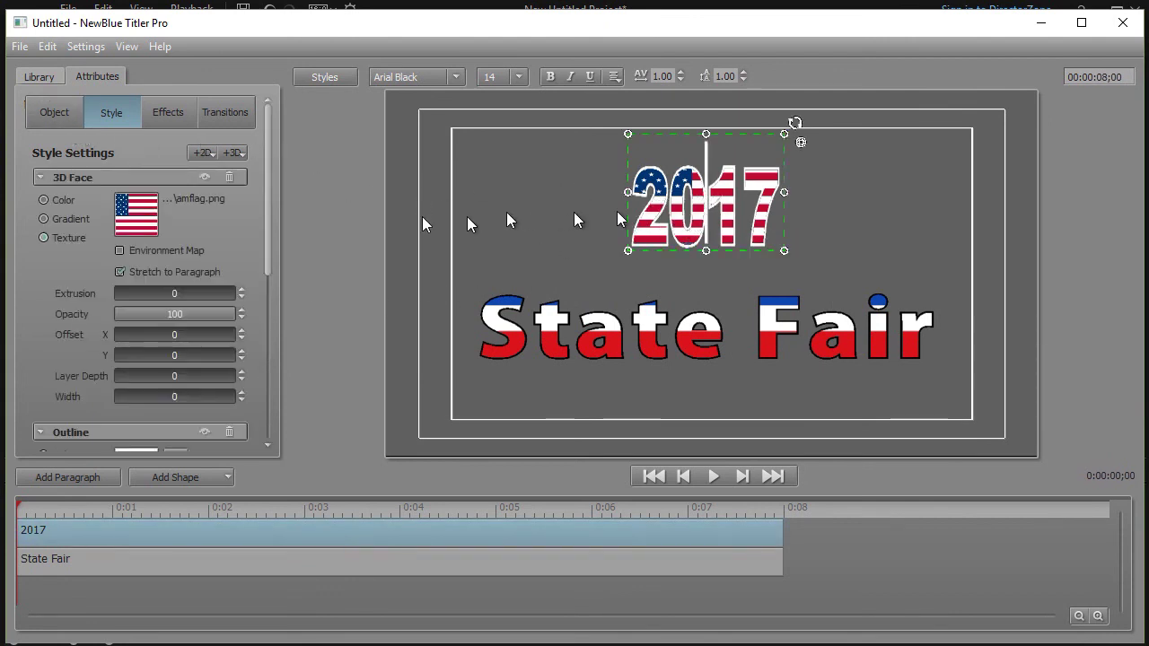
left_click(120, 272)
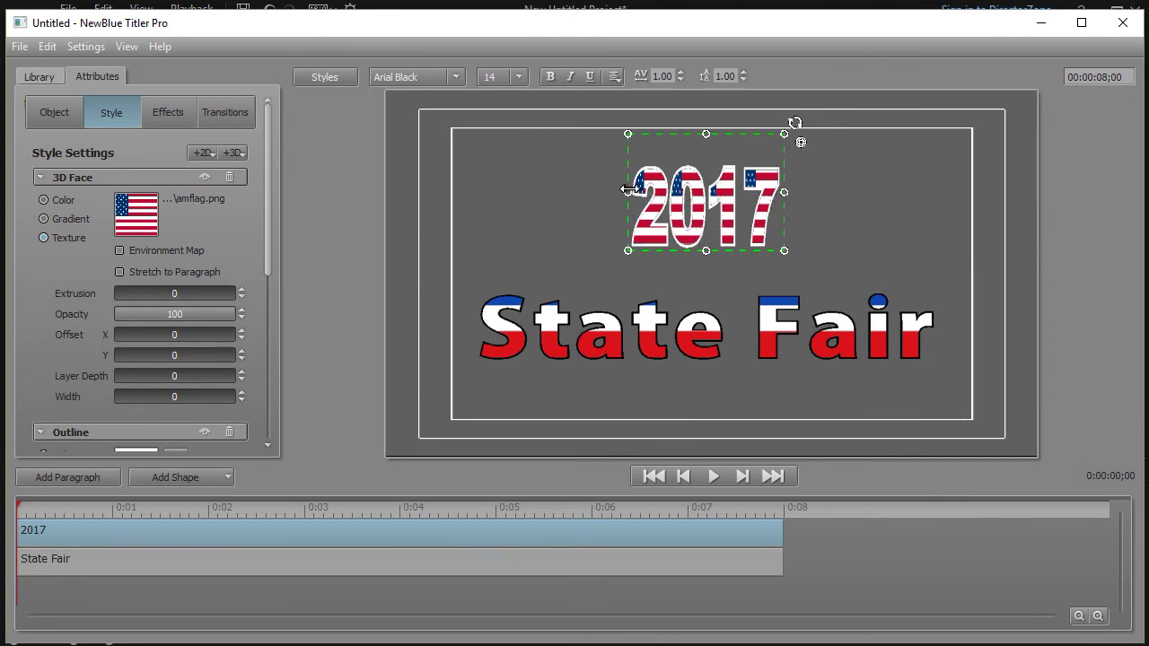
left_click(121, 271)
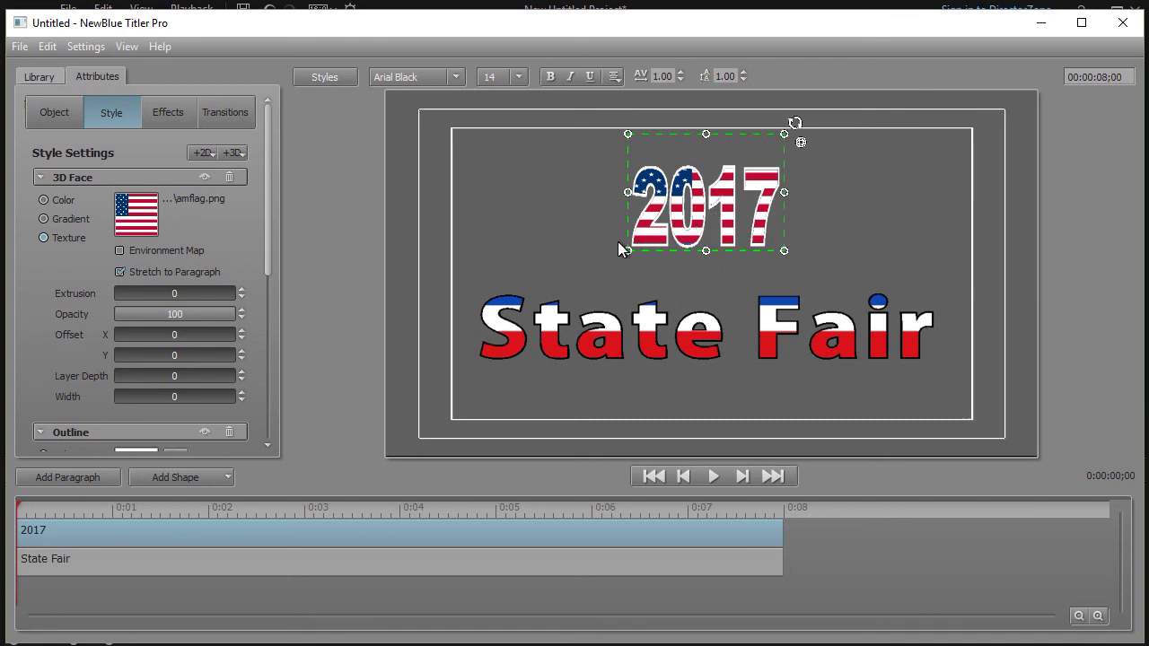
left_click(529, 223)
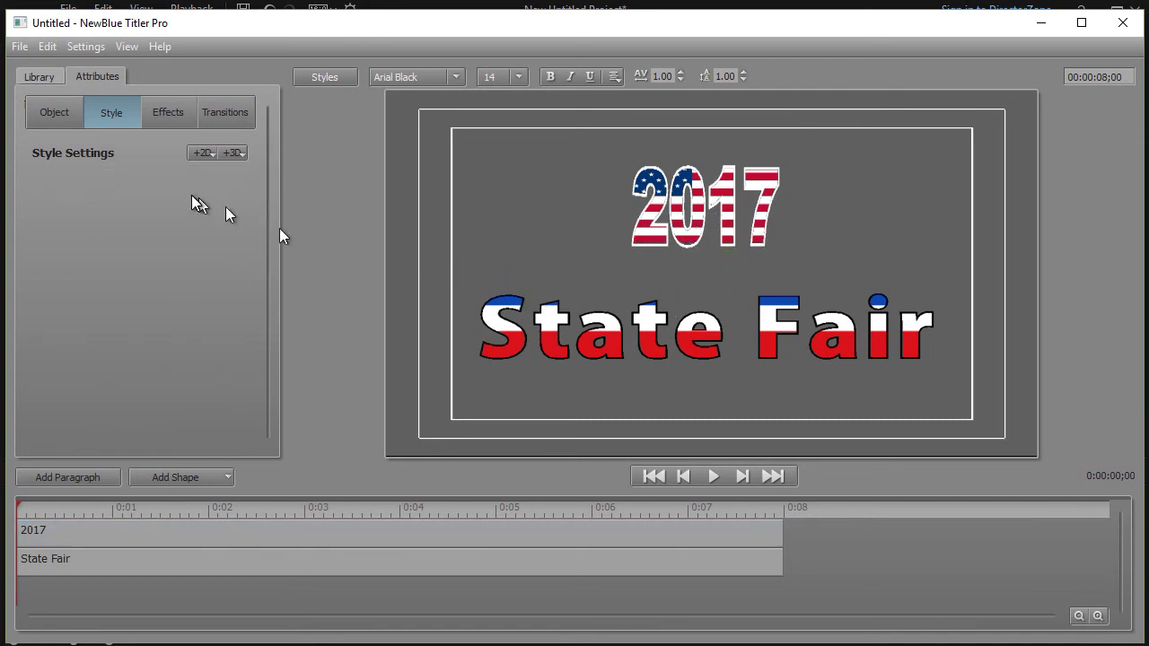
left_click(704, 216)
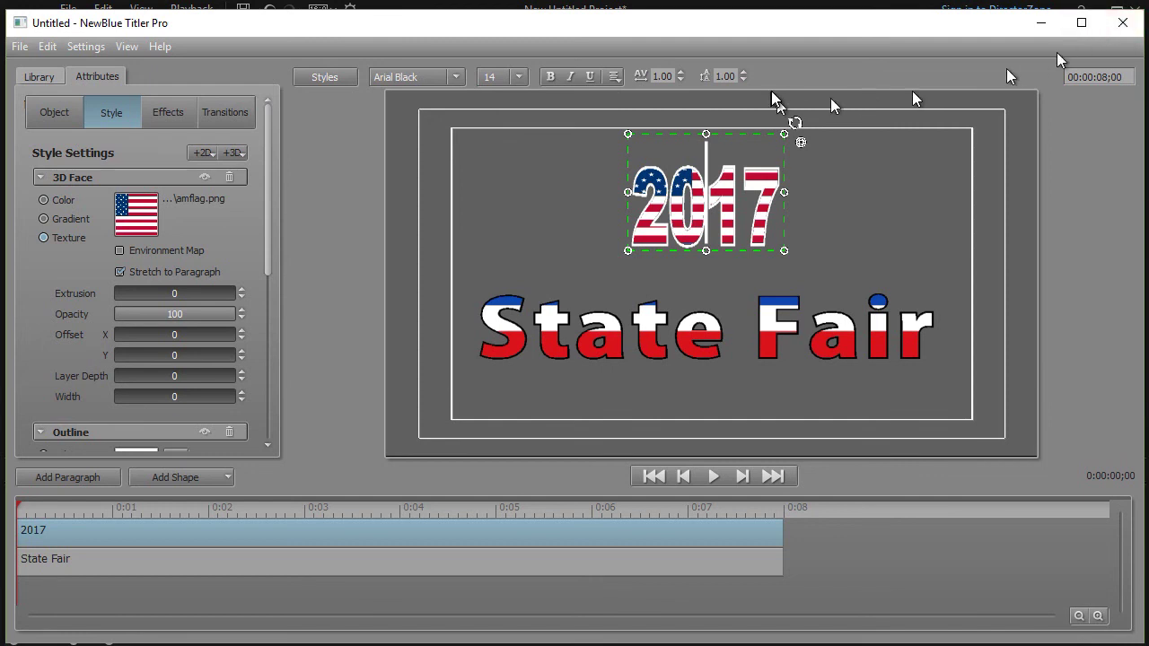
left_click(1123, 25)
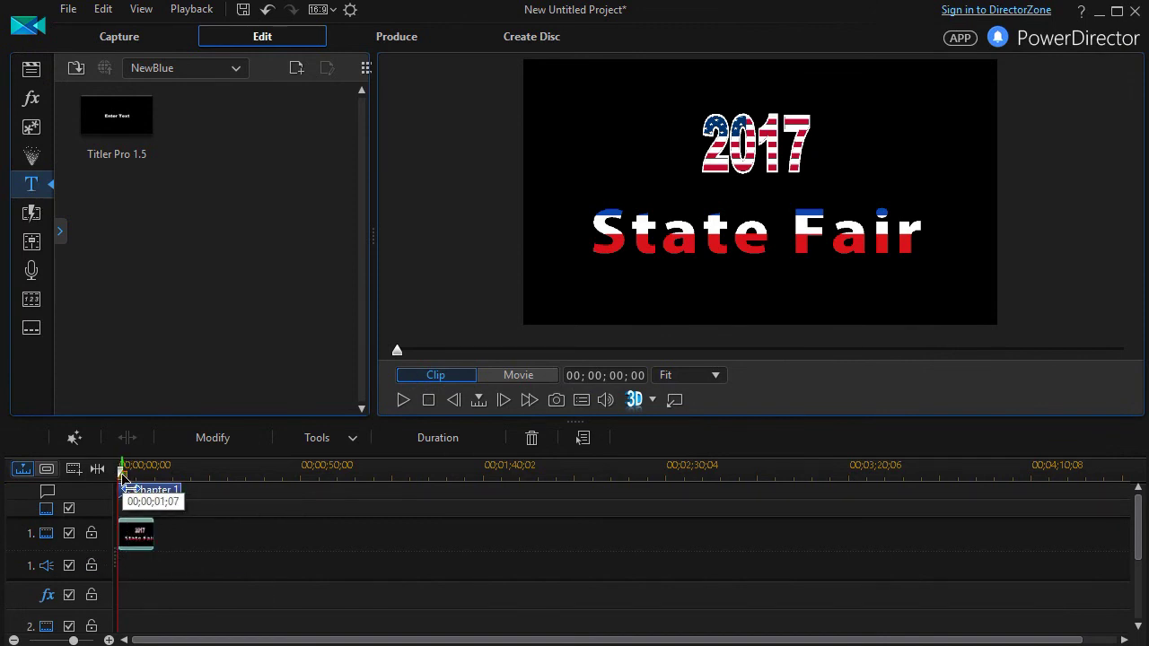
- Play the 2017 State Fair title in PowerDirector's preview, pausing at about 4 seconds
left_click(404, 400)
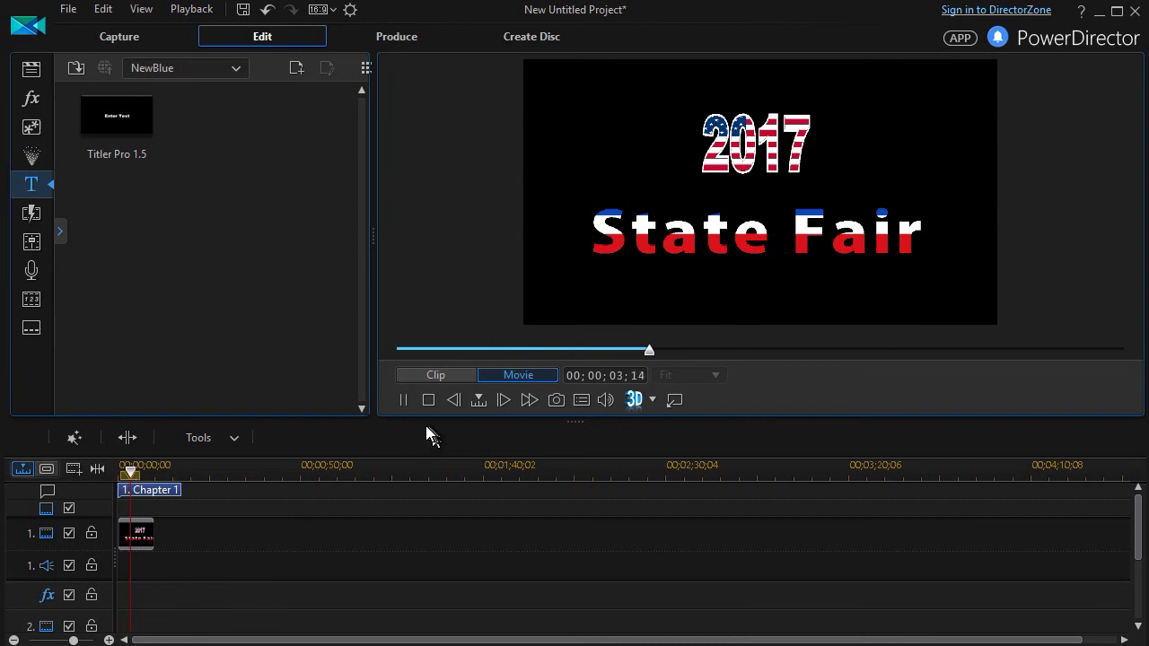
left_click(404, 401)
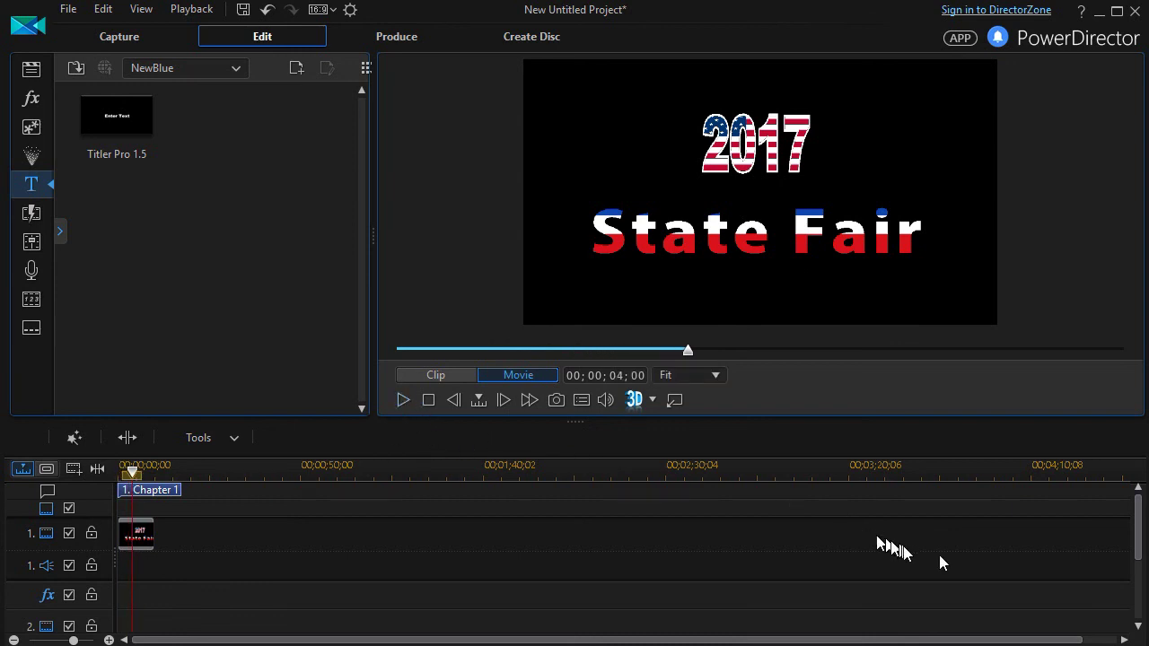